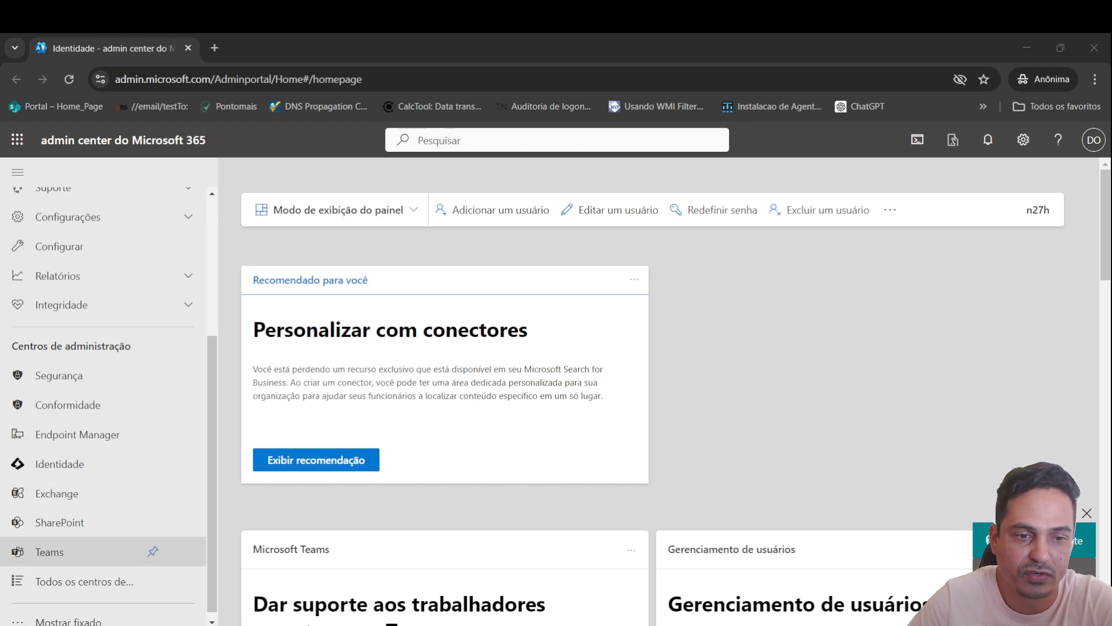
Step: Open the Identidade admin center and examine the tenant's licence in its basic information
scroll(87, 452, down, 1)
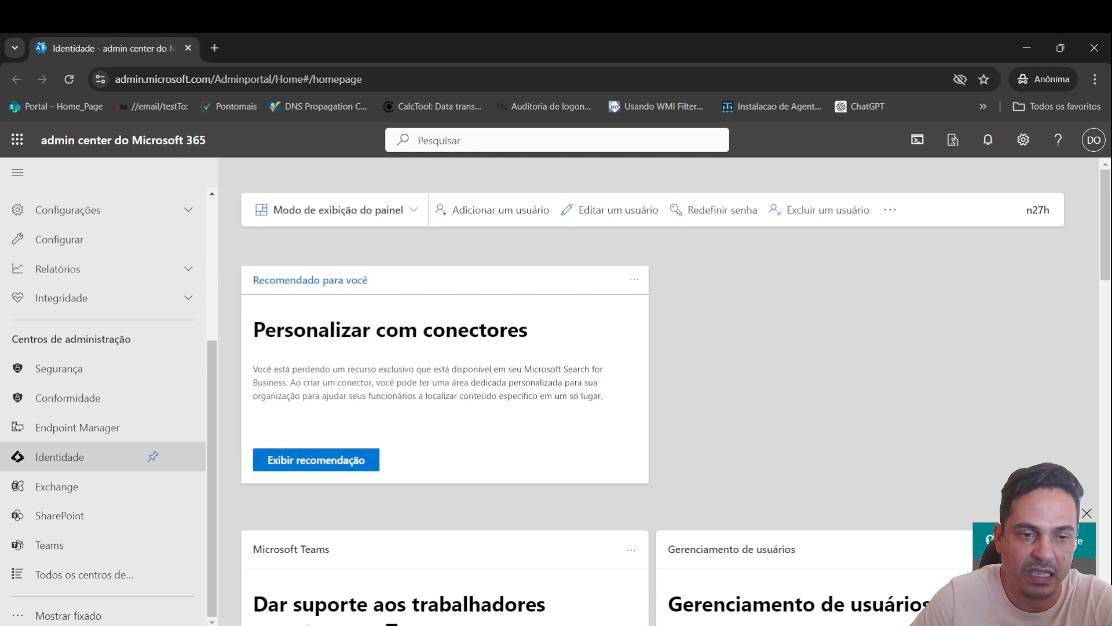
click(60, 456)
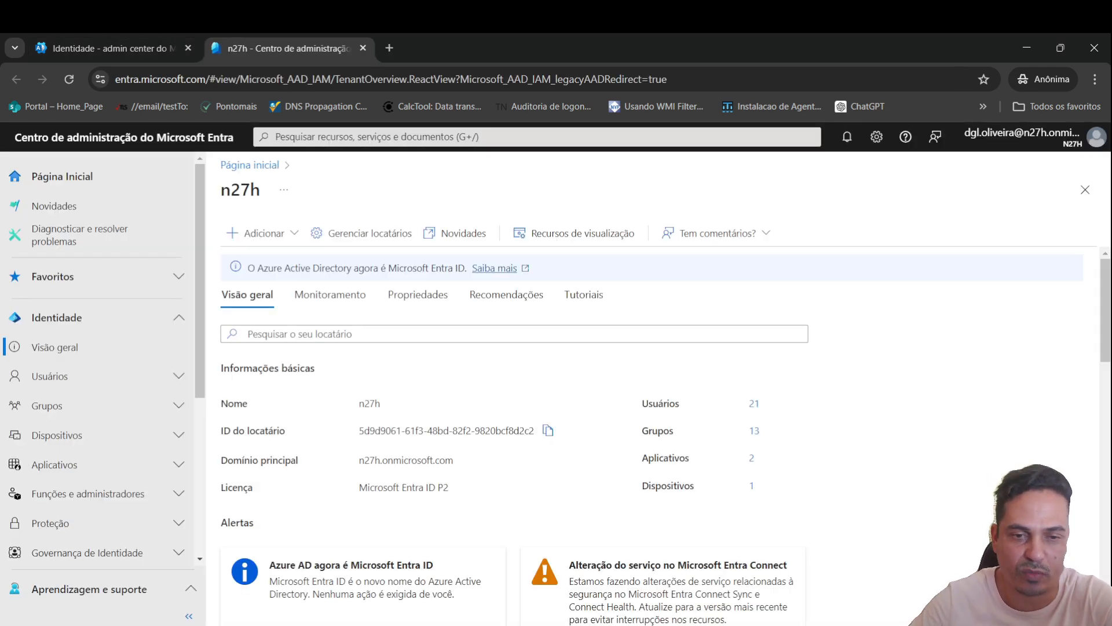
drag(225, 487, 449, 487)
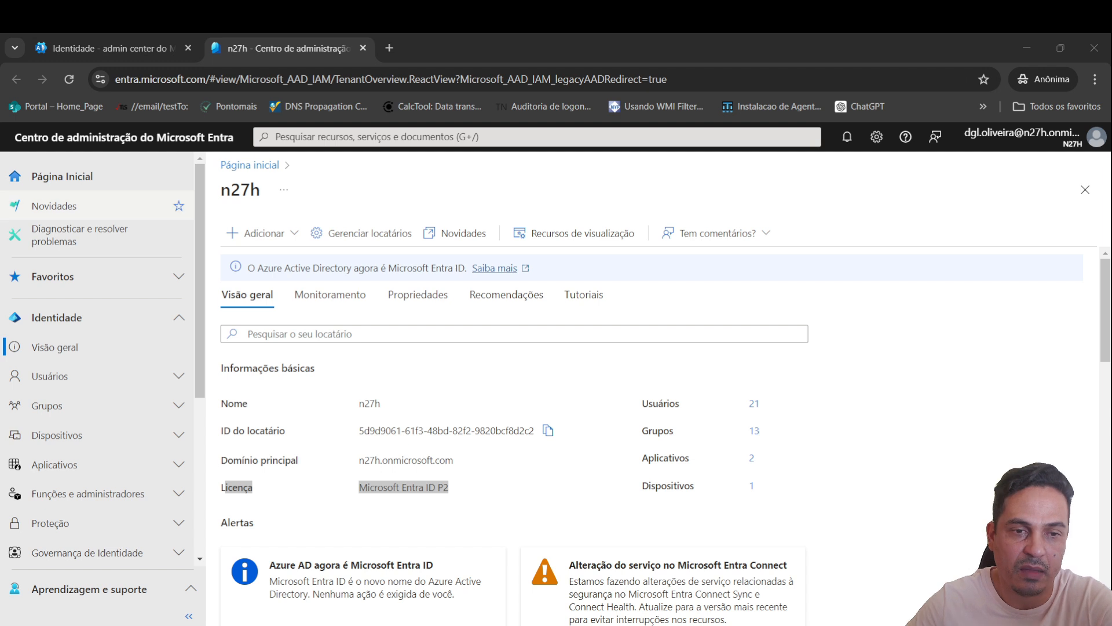
Step: Open the authentication methods policies (Métodos de autenticação) within Proteção
click(200, 239)
drag(200, 239, 200, 393)
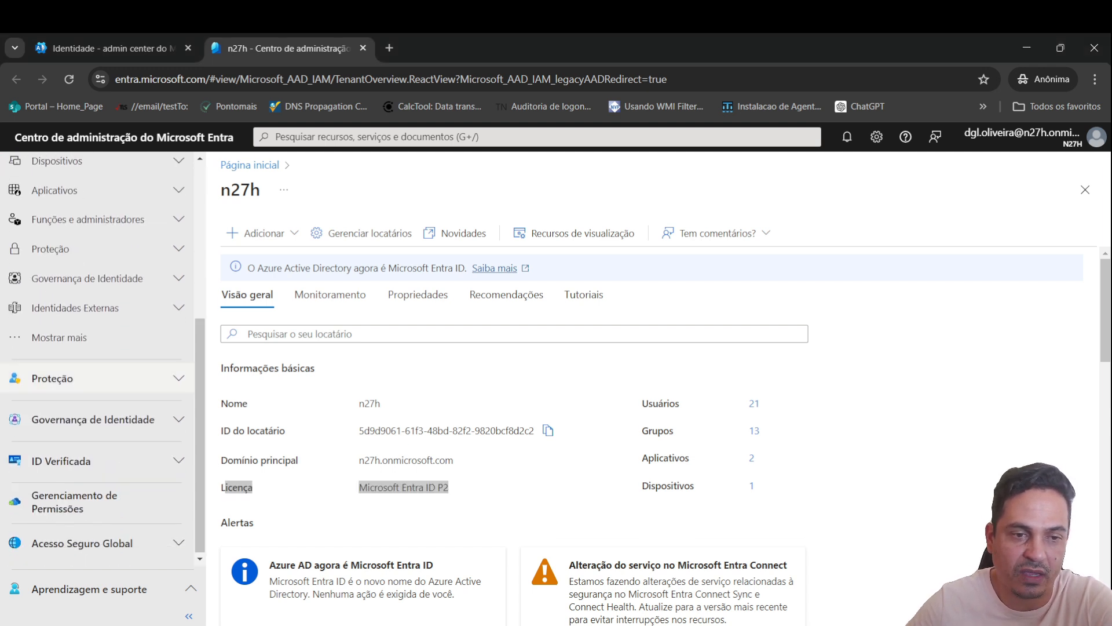
click(87, 378)
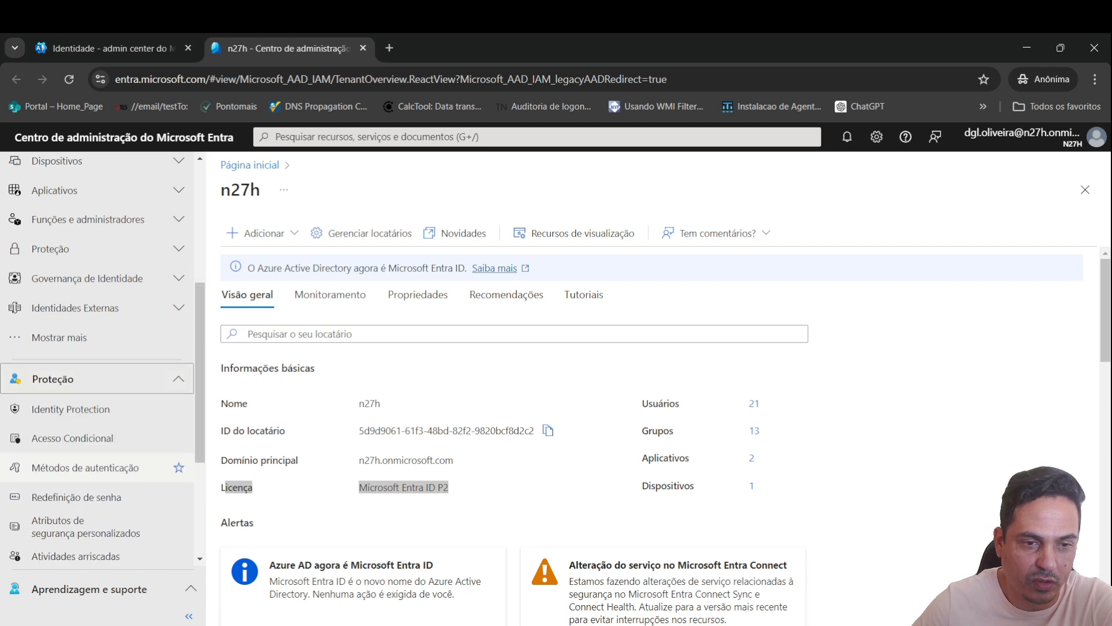
click(85, 467)
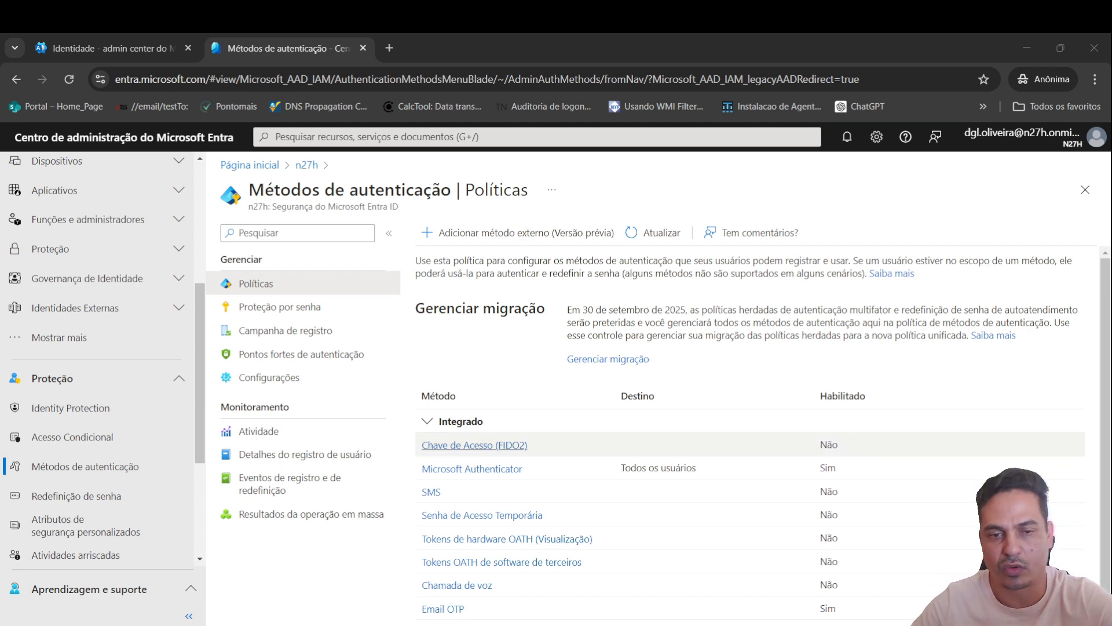
Step: Examine which authentication methods are enabled, checking SMS, Chamada de voz, and the Microsoft Authenticator's target
scroll(472, 443, down, 1)
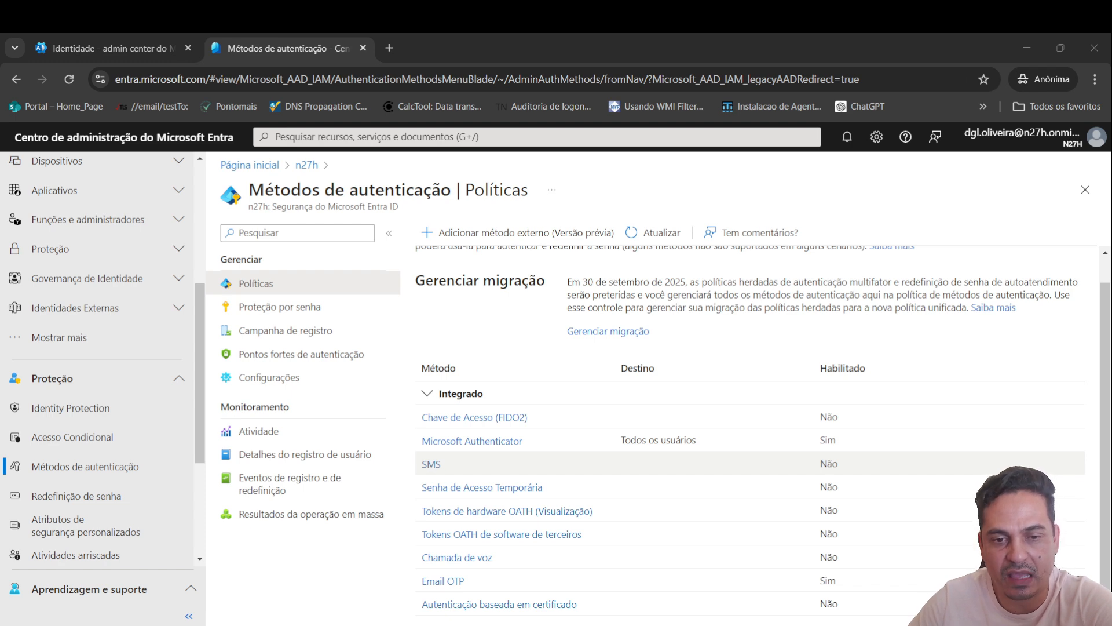
drag(840, 464, 422, 464)
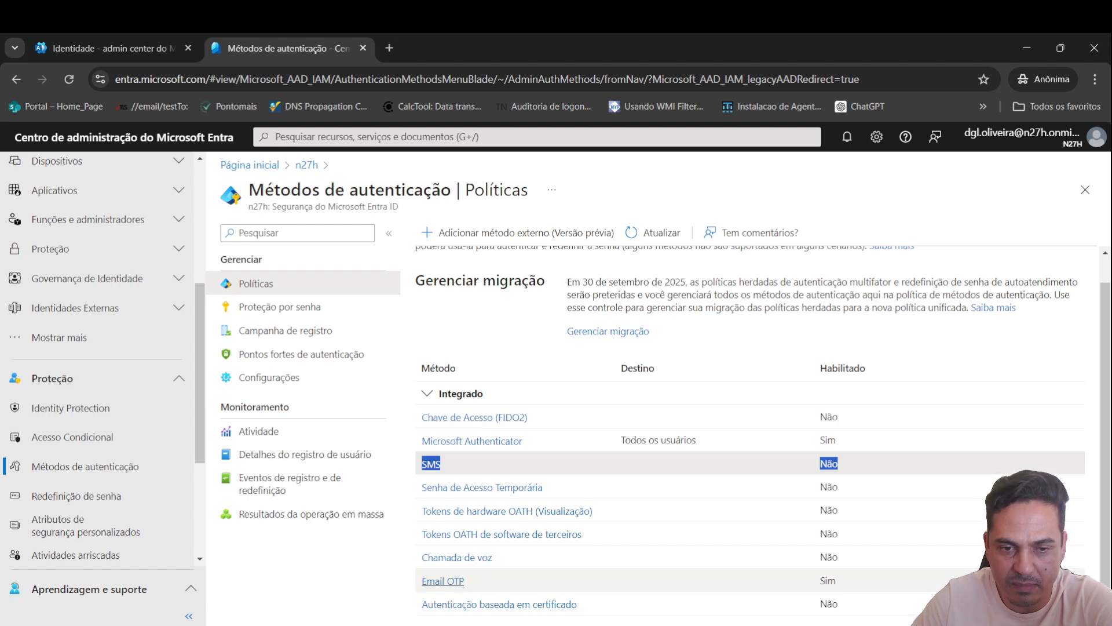
drag(838, 557, 422, 557)
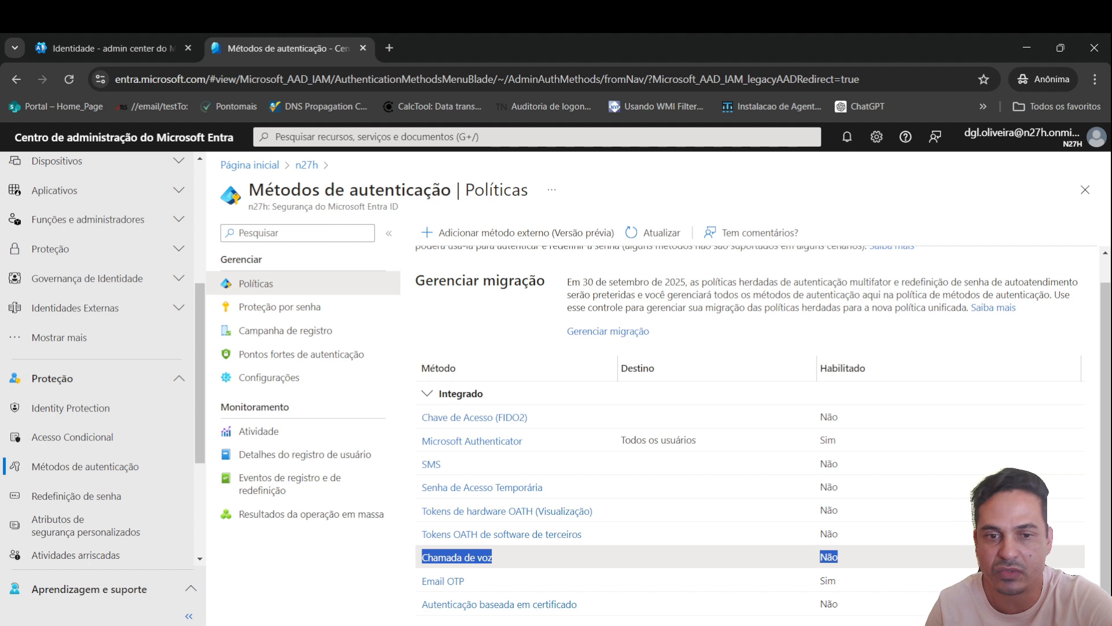
key(alt+Tab)
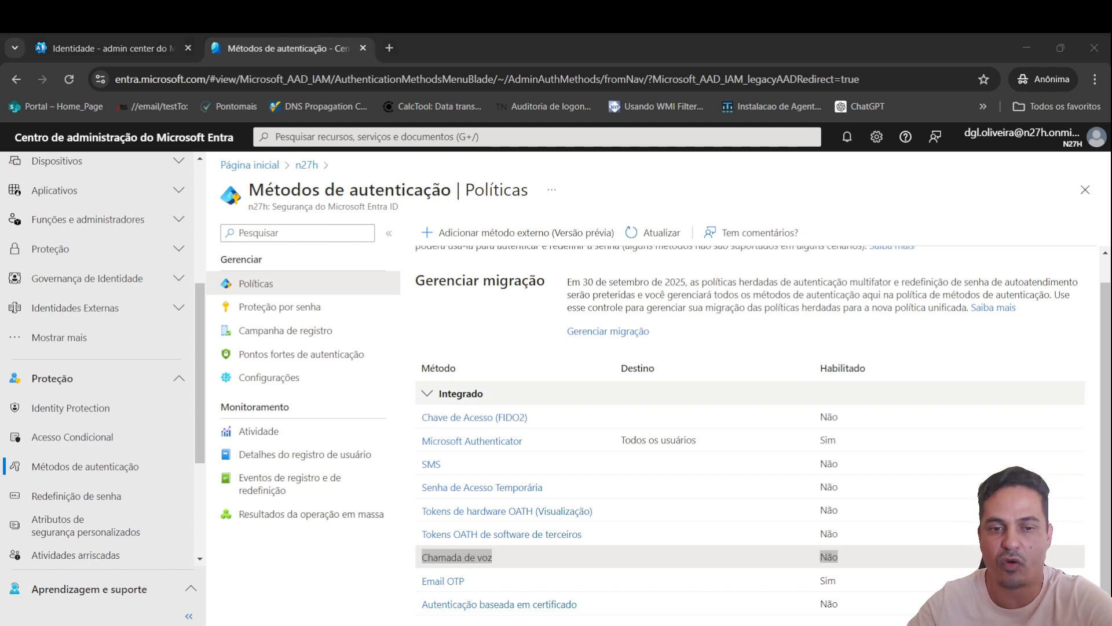
mouse_move(836, 440)
mouse_down()
mouse_move(421, 440)
mouse_move(836, 441)
mouse_up()
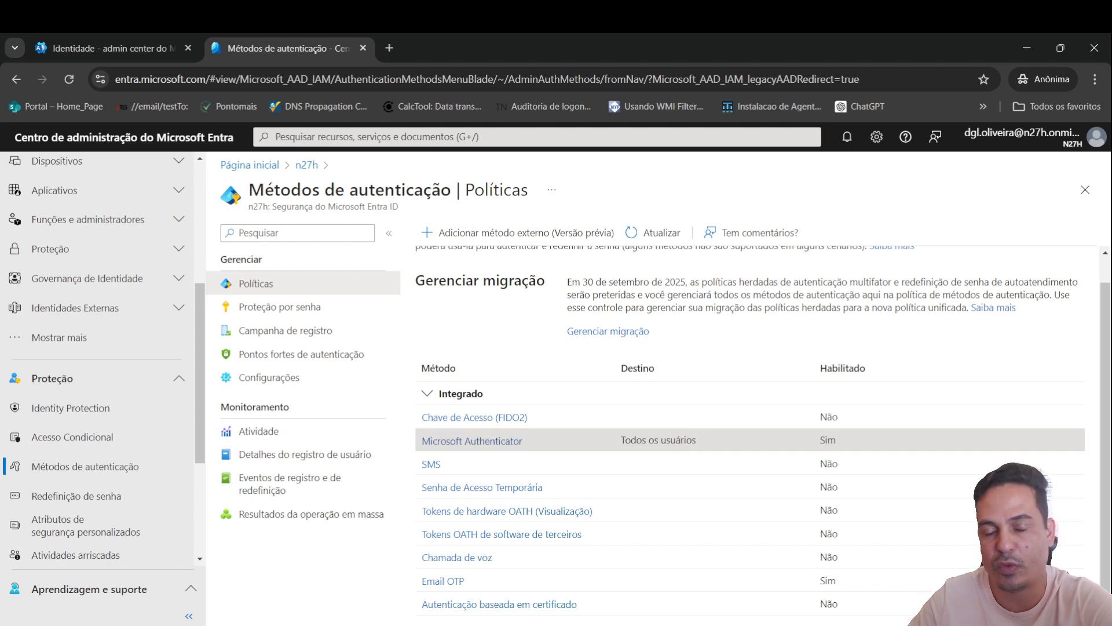
drag(697, 441, 623, 440)
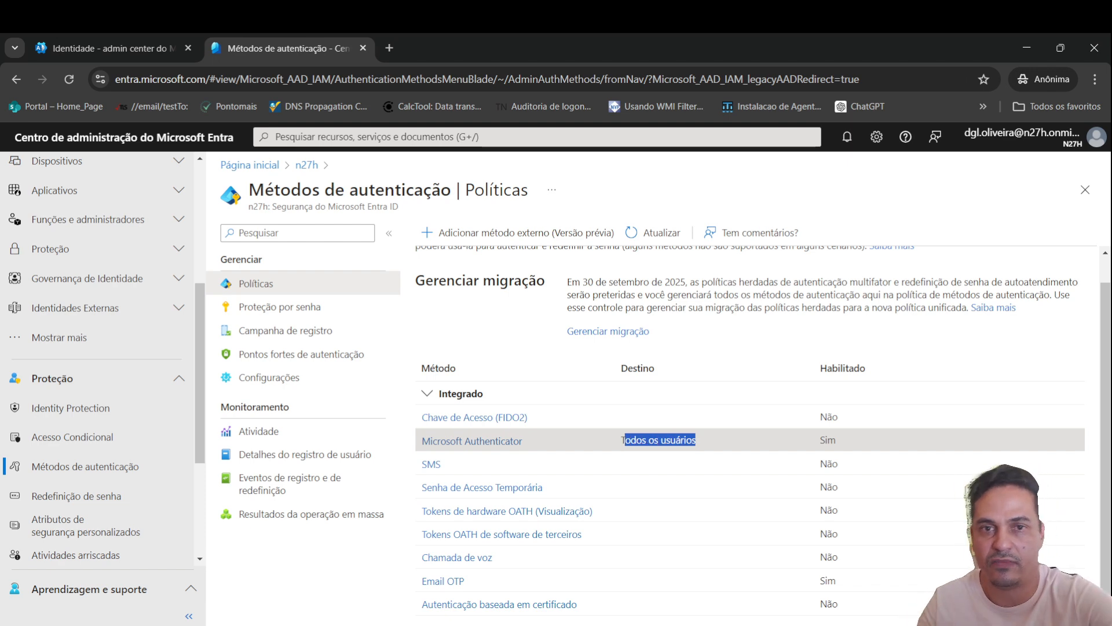
Step: Try targeting Microsoft Authenticator at selected groups, discard the change, and examine the Chave de Acesso (FIDO2) method
click(472, 441)
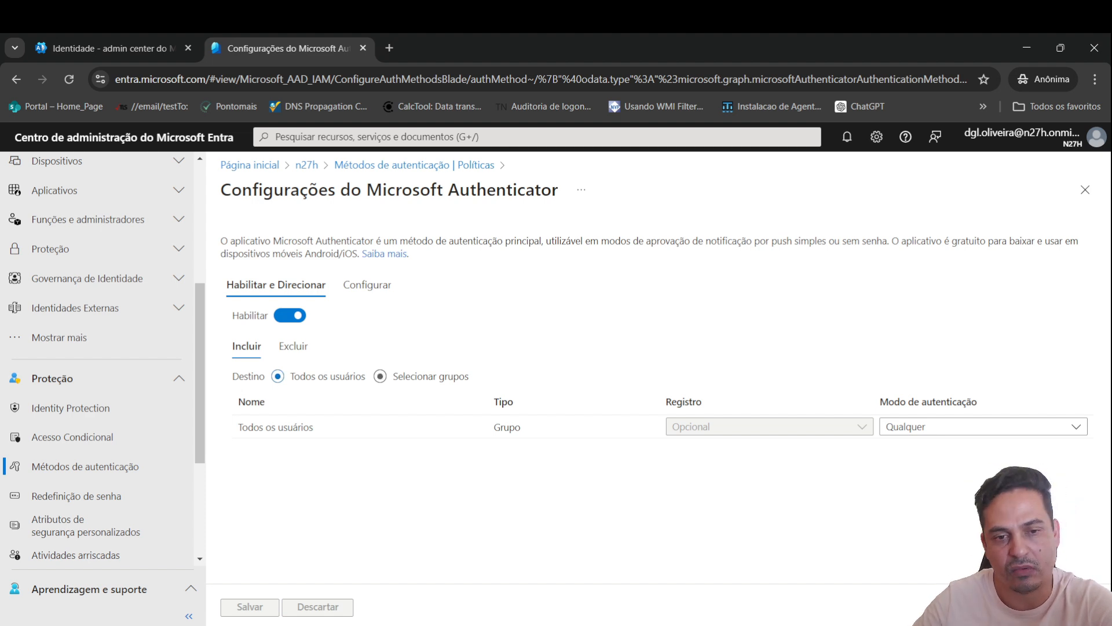
click(380, 377)
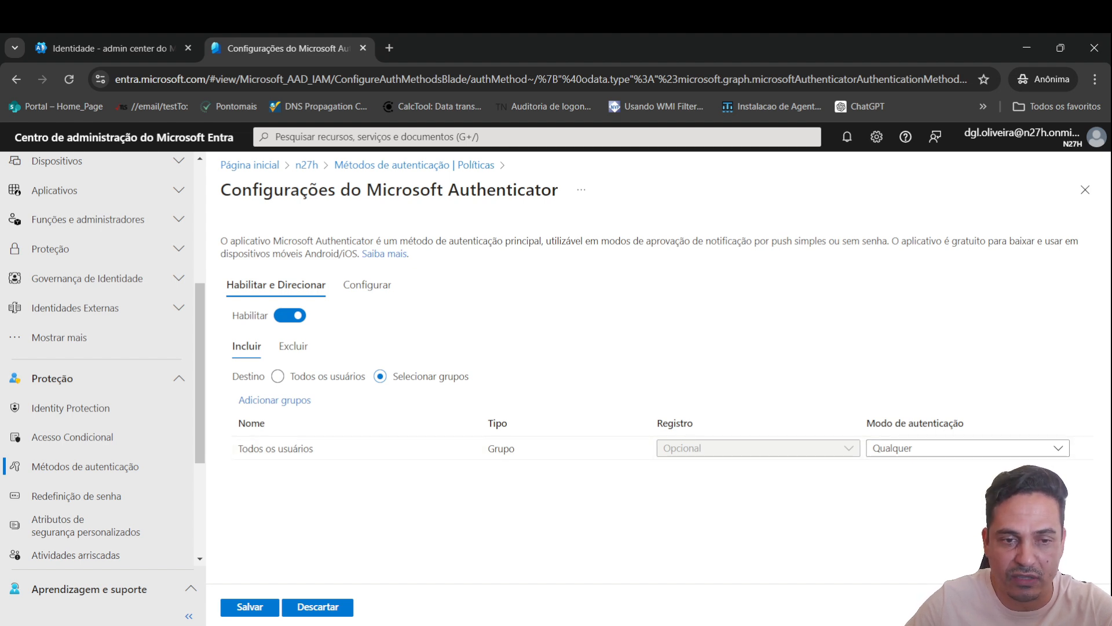
click(278, 376)
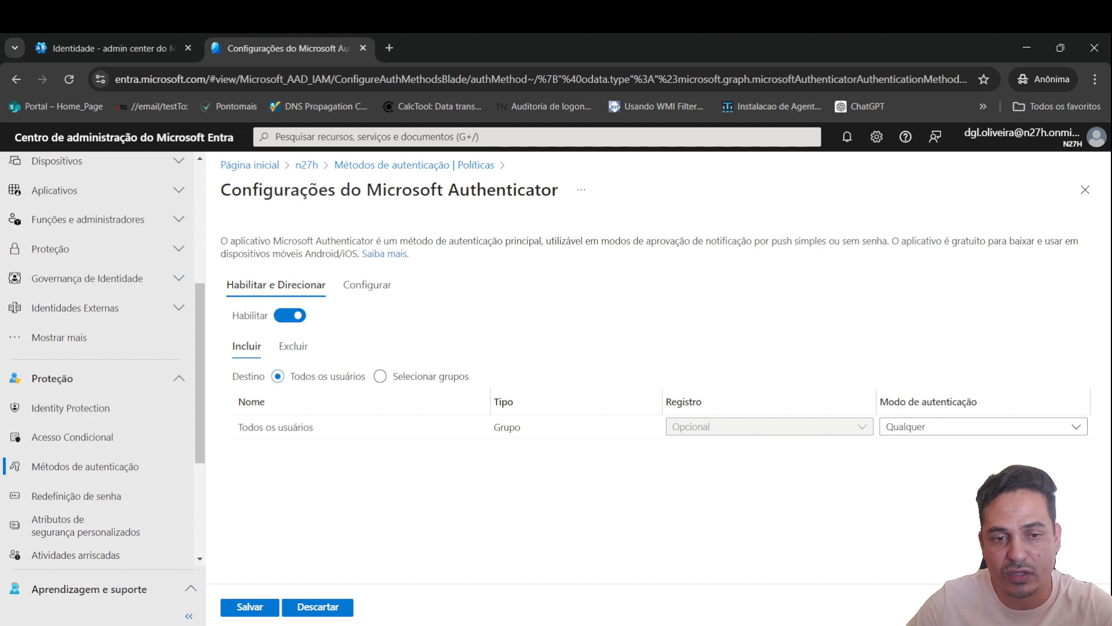
click(317, 607)
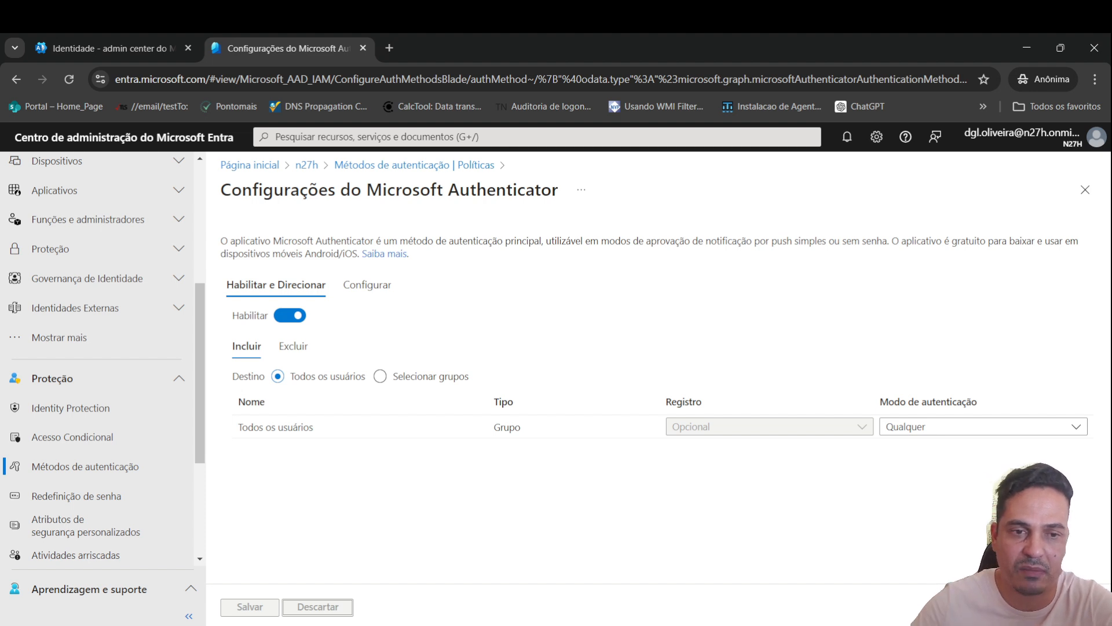
click(1085, 189)
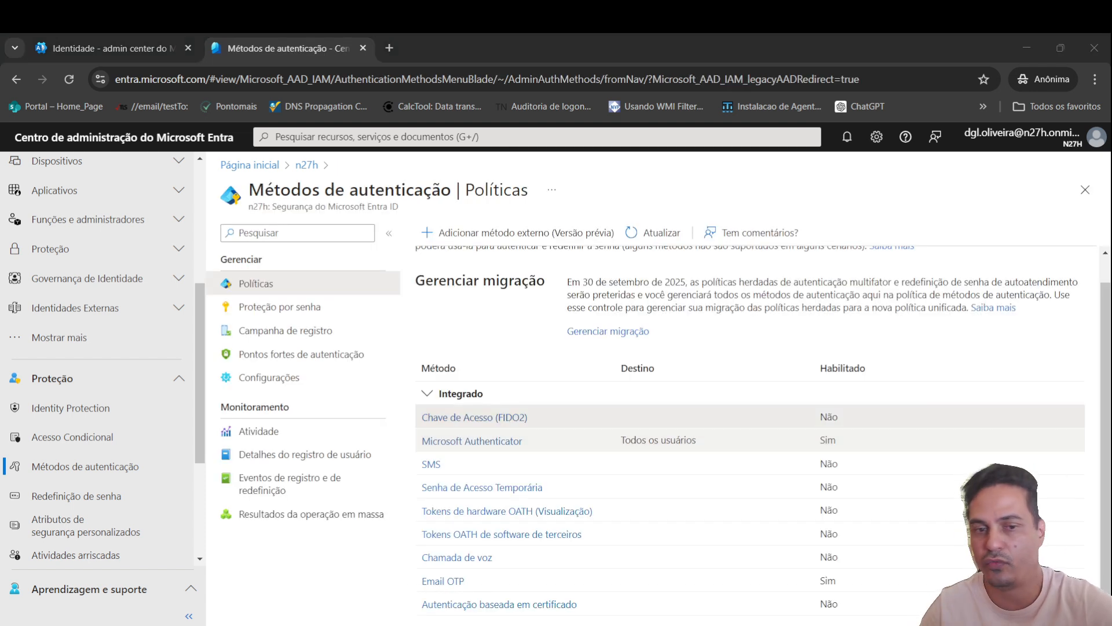
drag(422, 417, 528, 417)
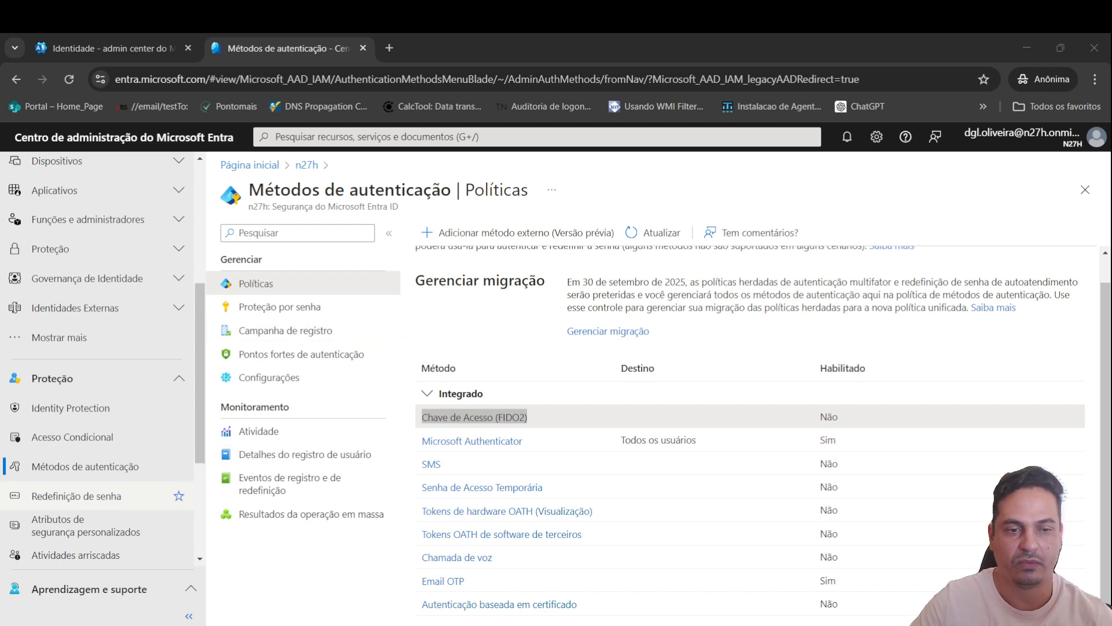
Step: Start a new IP ranges named location in Acesso Condicional, name it Sede, and mark it as a trusted location
click(73, 437)
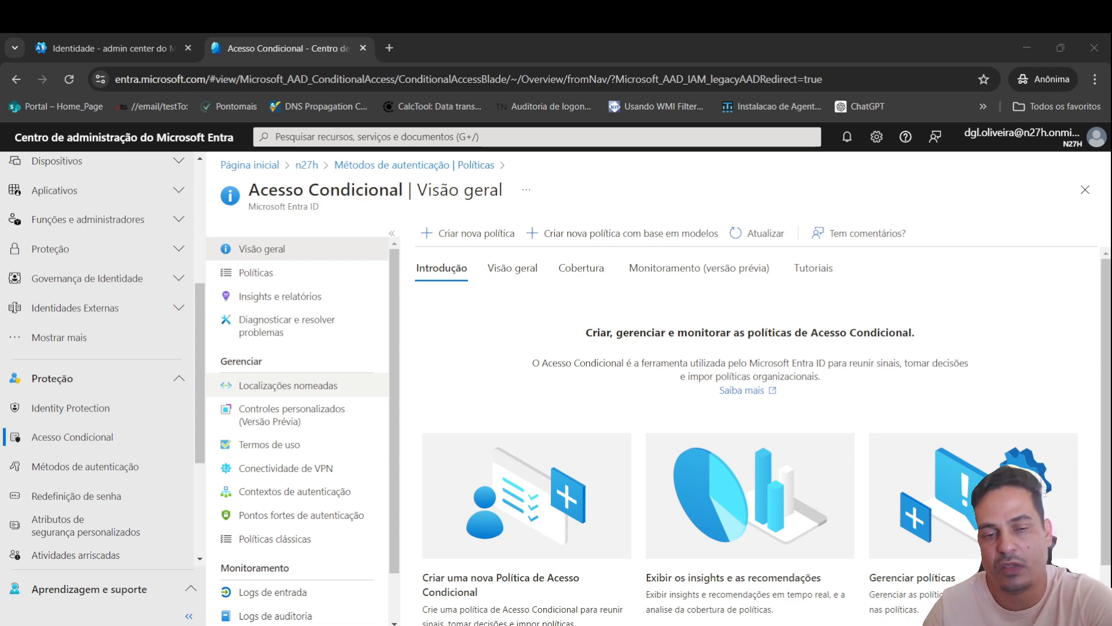
click(288, 385)
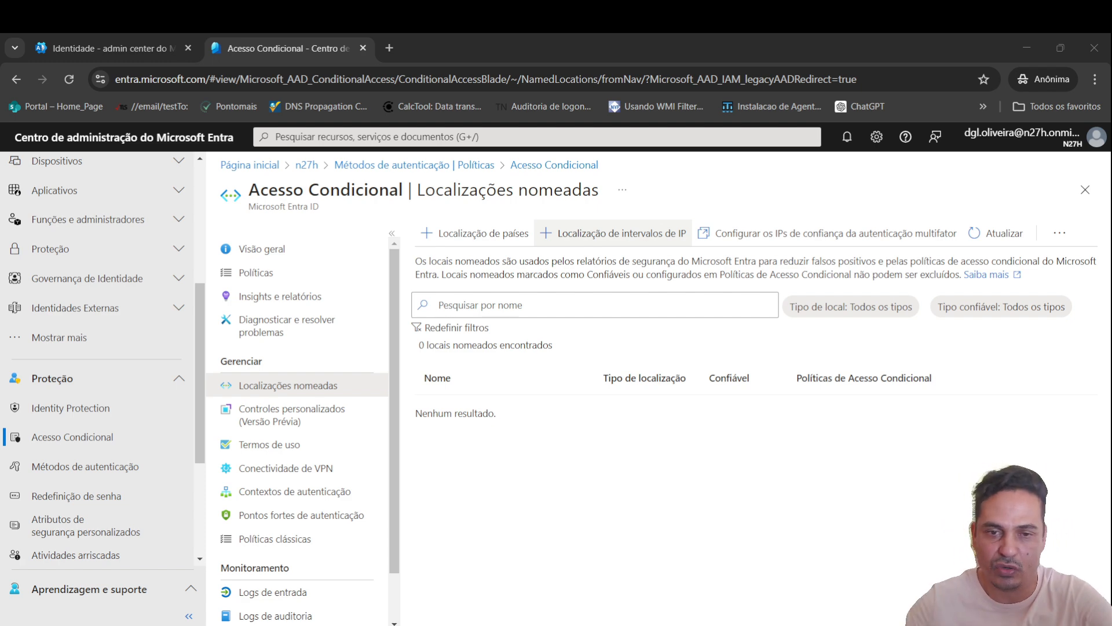
click(614, 233)
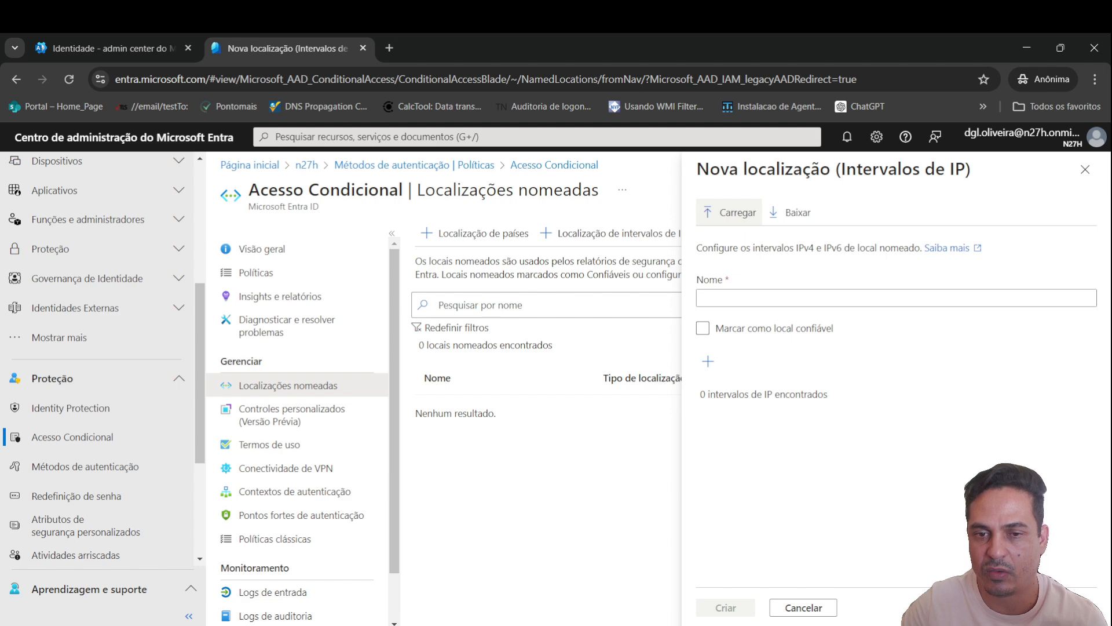
click(897, 298)
text(Sede)
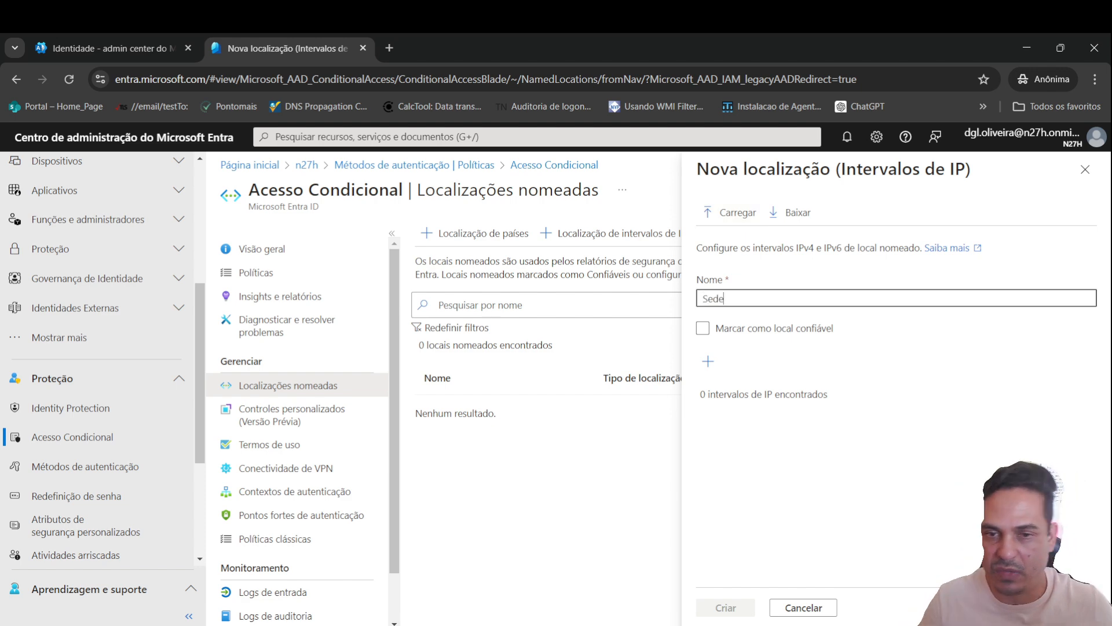
key(Tab)
key(space)
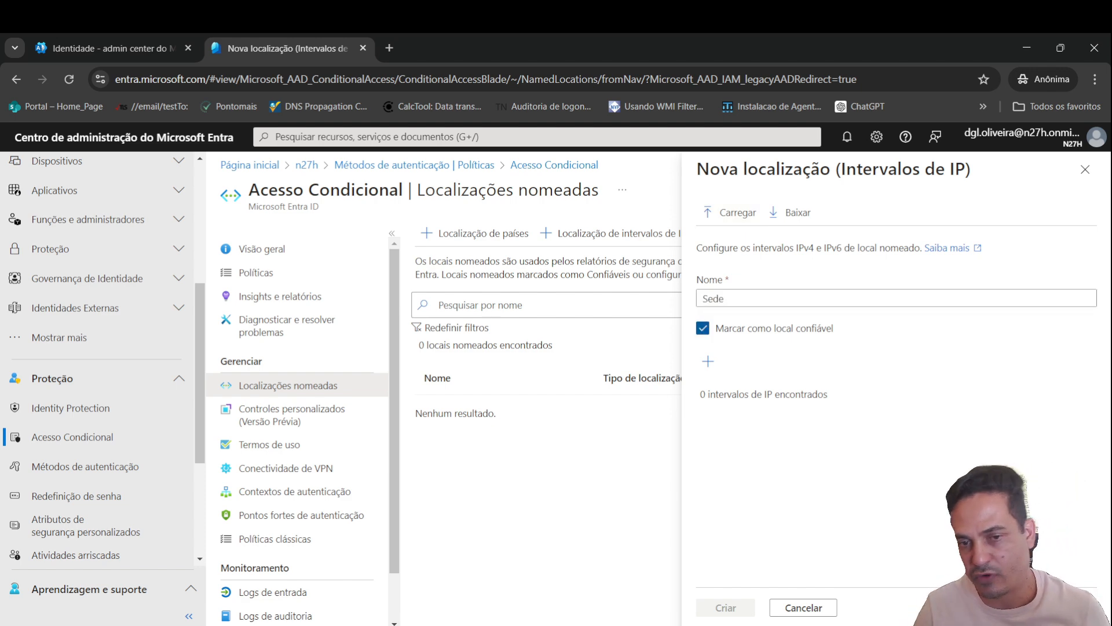
Step: Add the IP range 191.217.217.49/32 to the Sede location and create it
key(Tab)
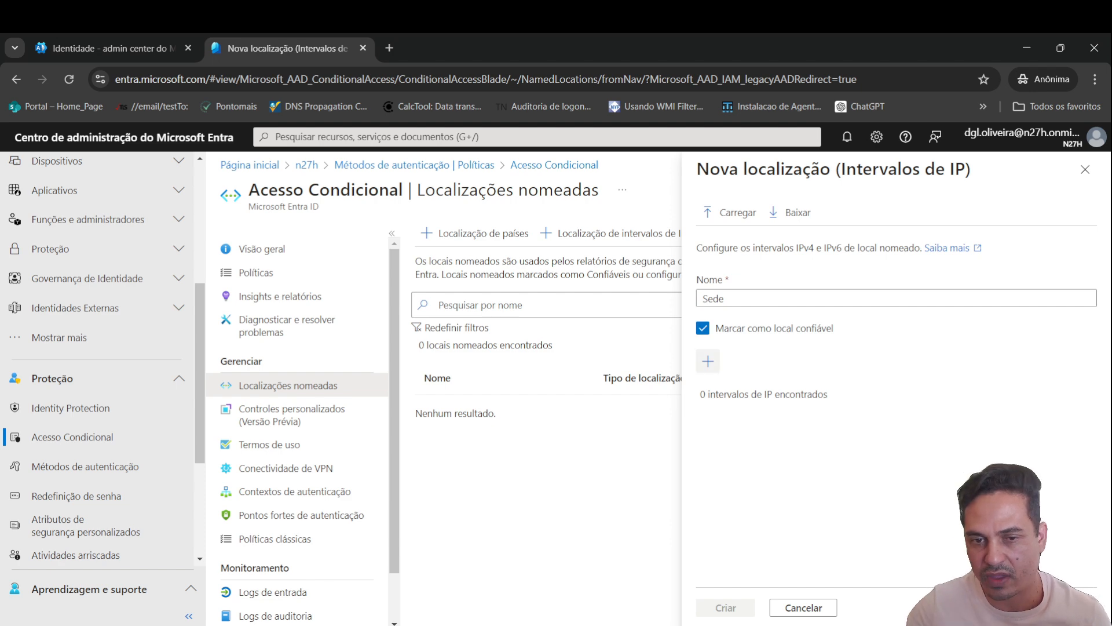
key(Return)
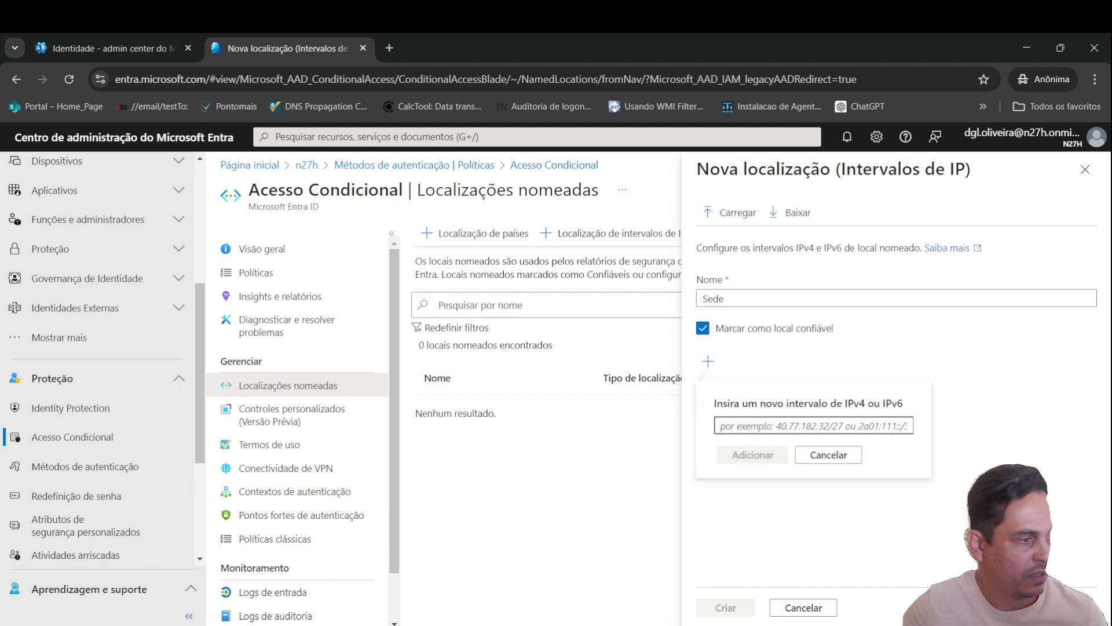
key(alt+Tab)
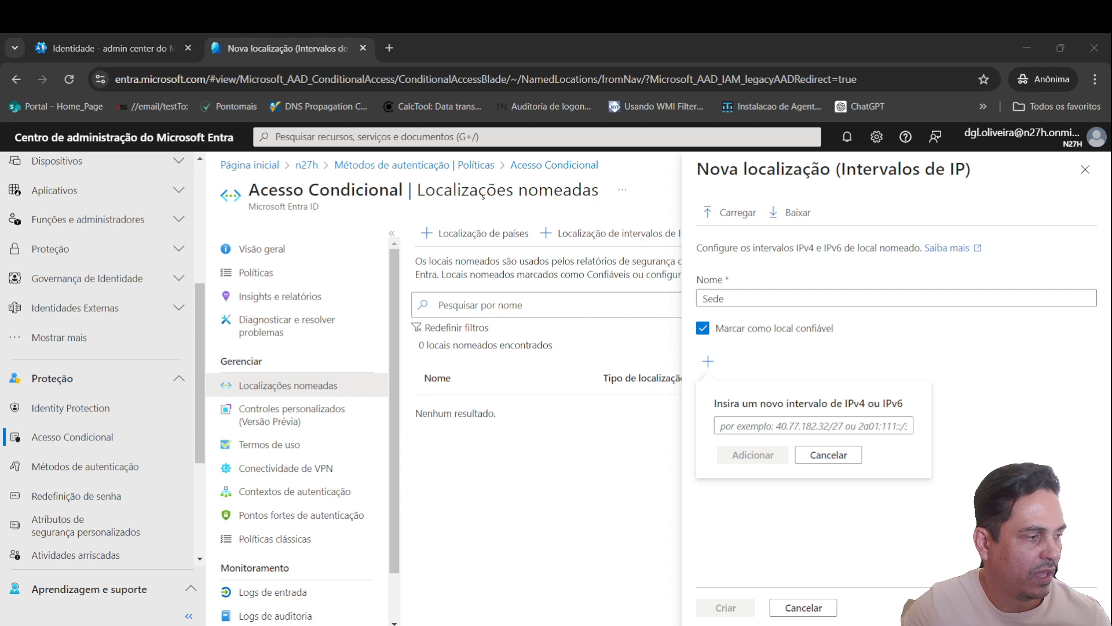
key(alt+Tab)
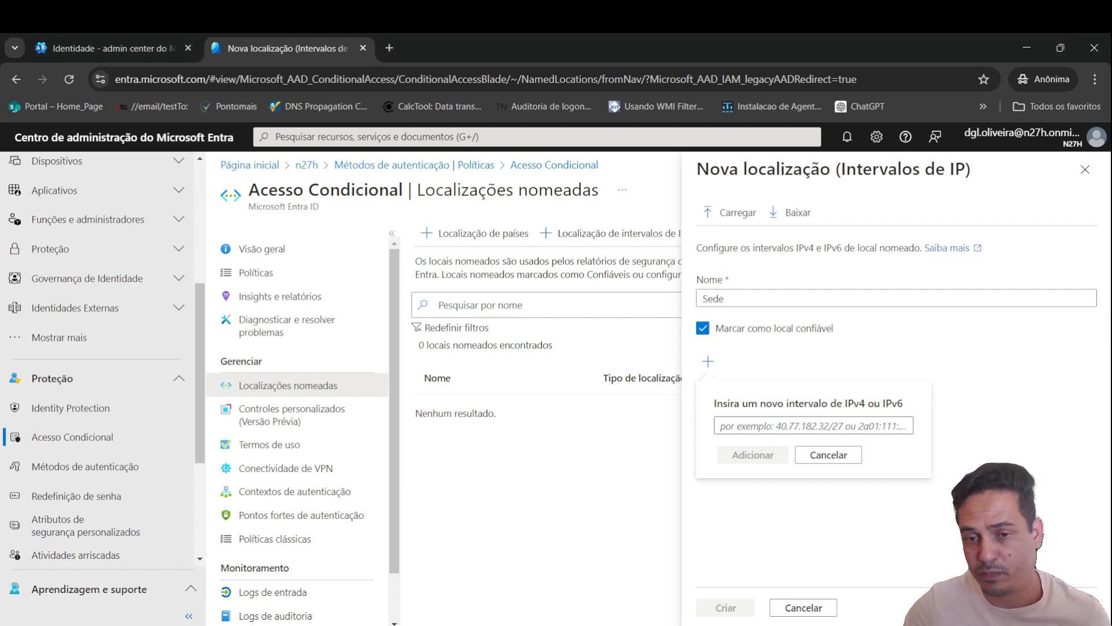
text(191.217.217.49/32)
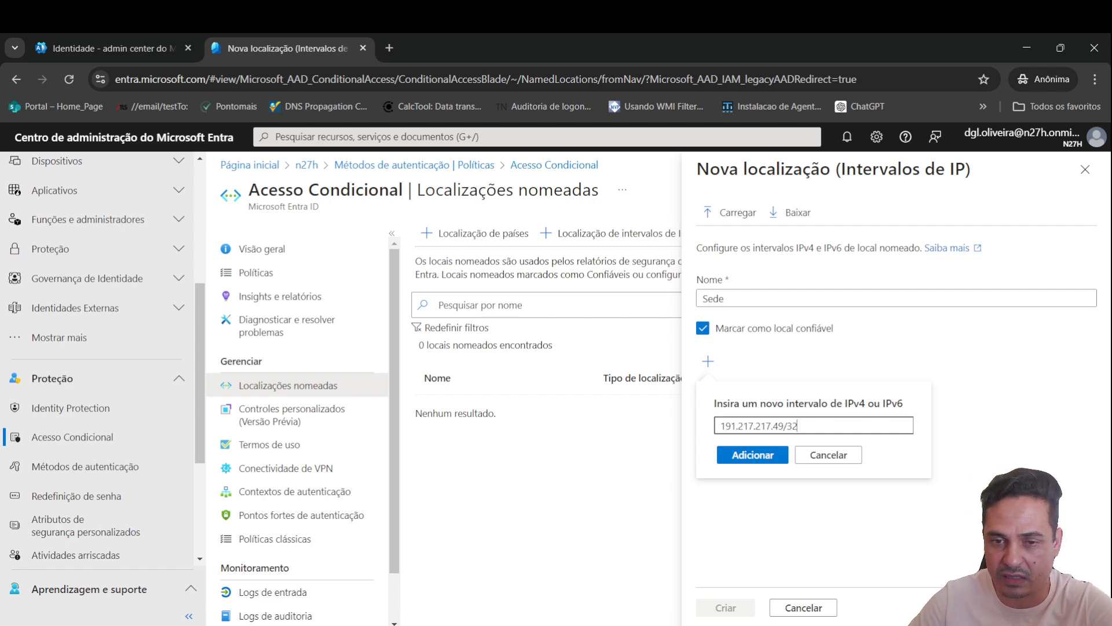
key(Return)
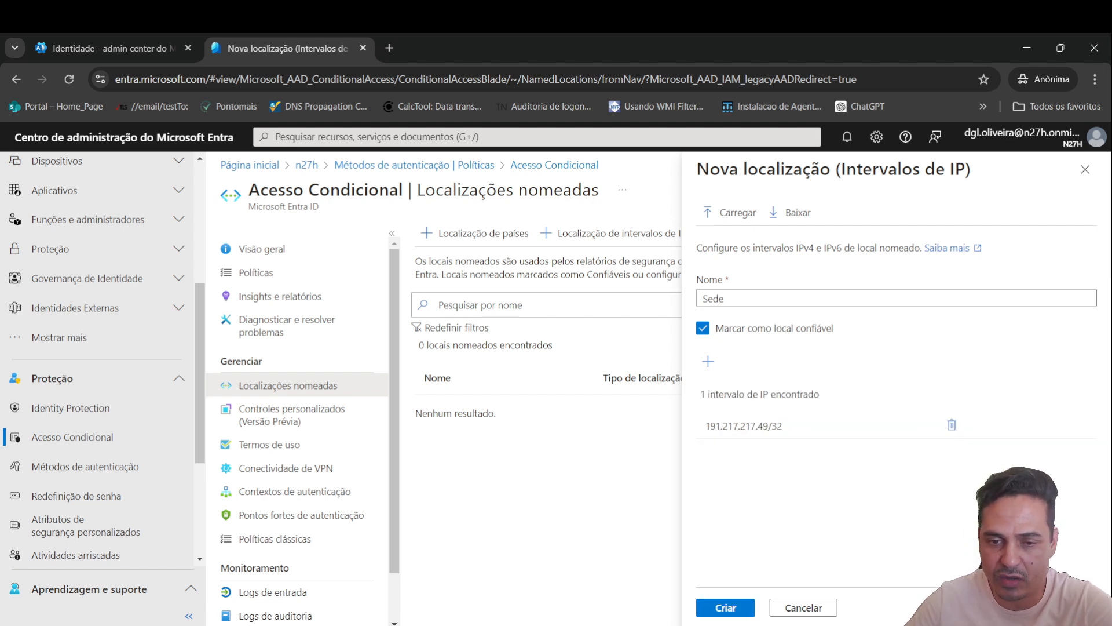
click(726, 607)
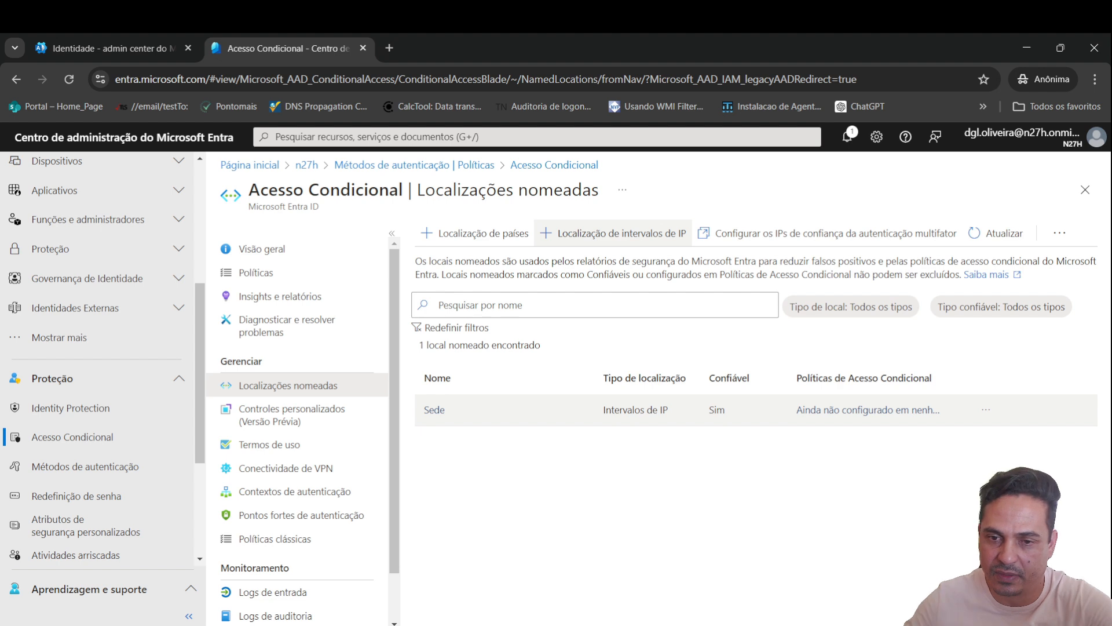
Step: Open the Acesso Condicional policies page
key(alt+Tab)
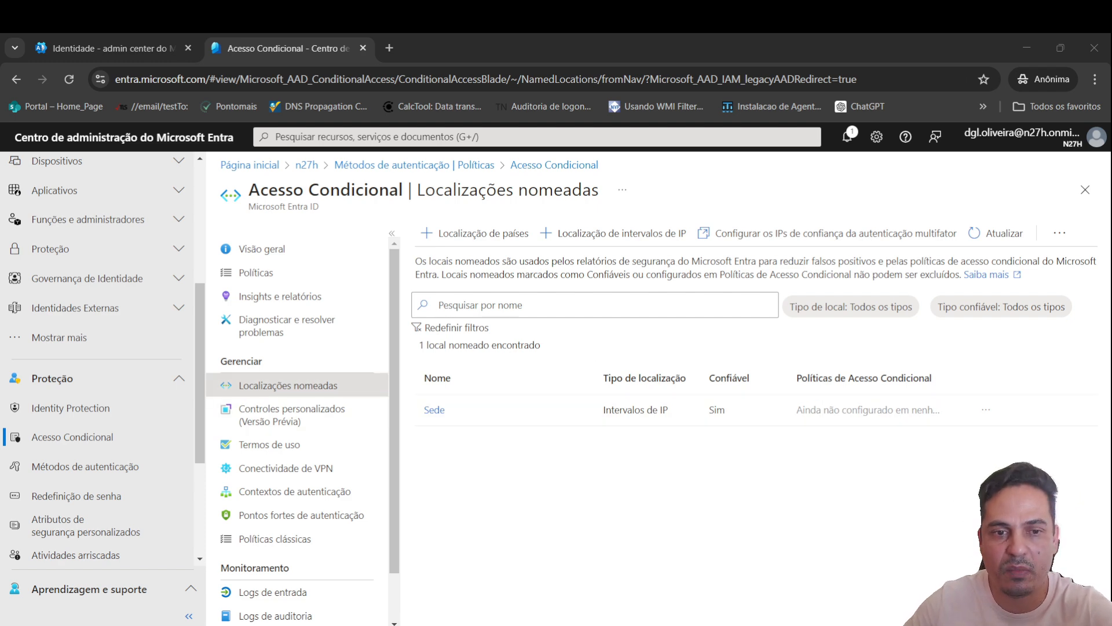
click(255, 272)
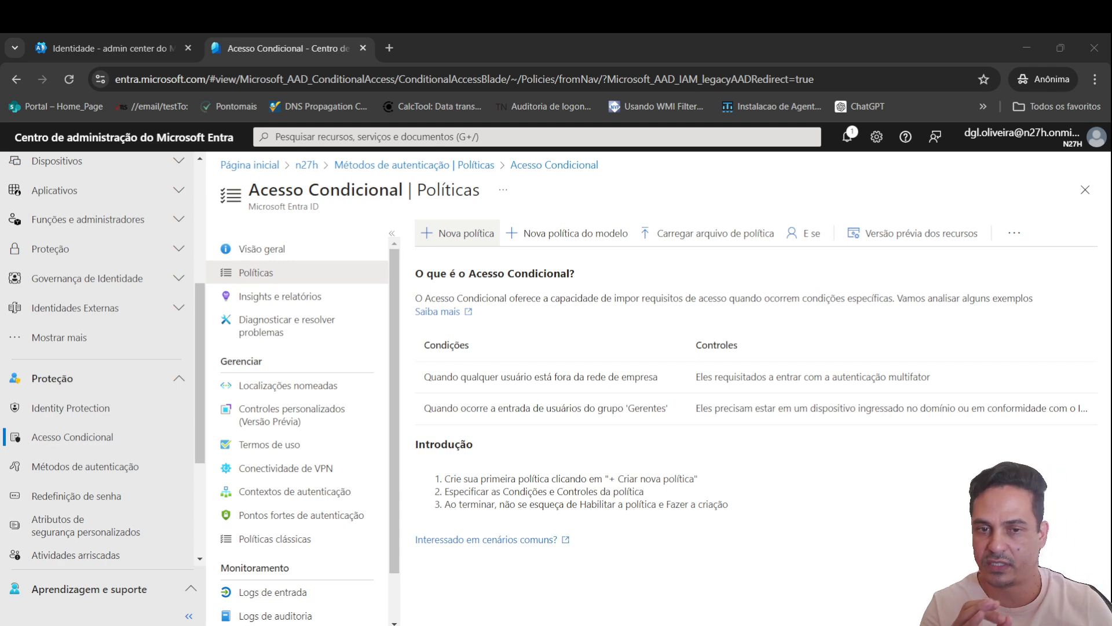
Step: Open the list of all groups in a separate browser tab and start a new Segurança group named No MFA
click(60, 457)
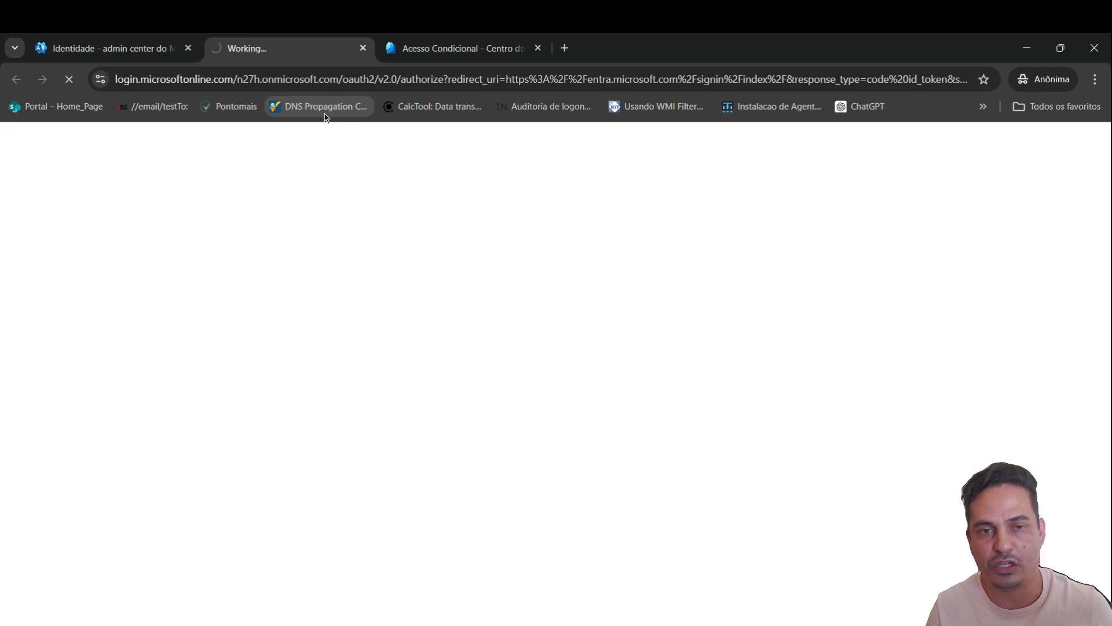
click(61, 407)
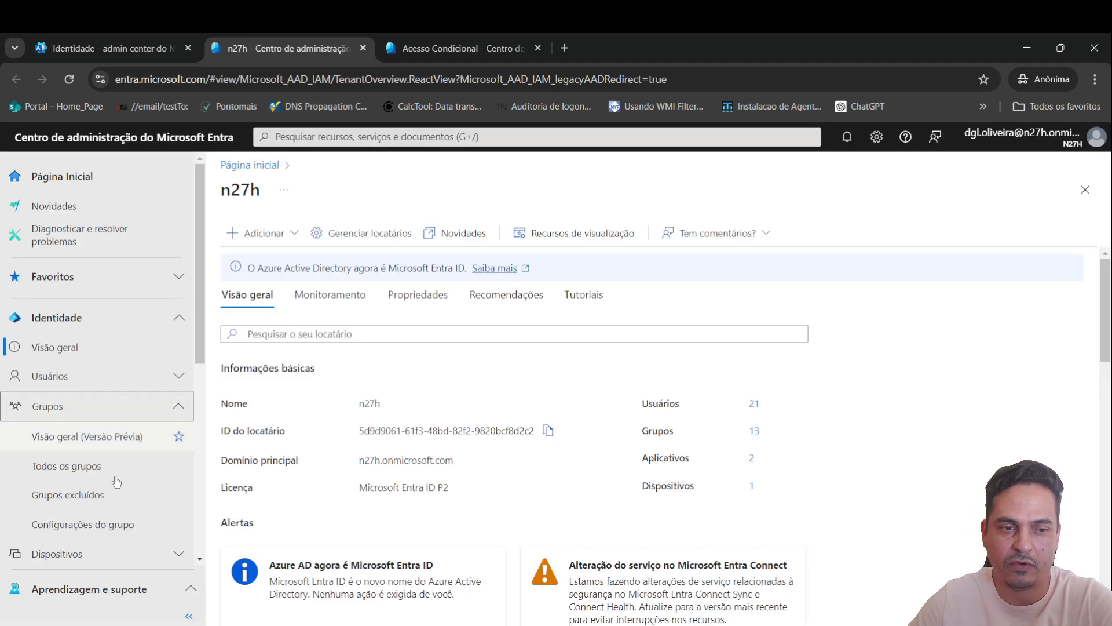
click(93, 473)
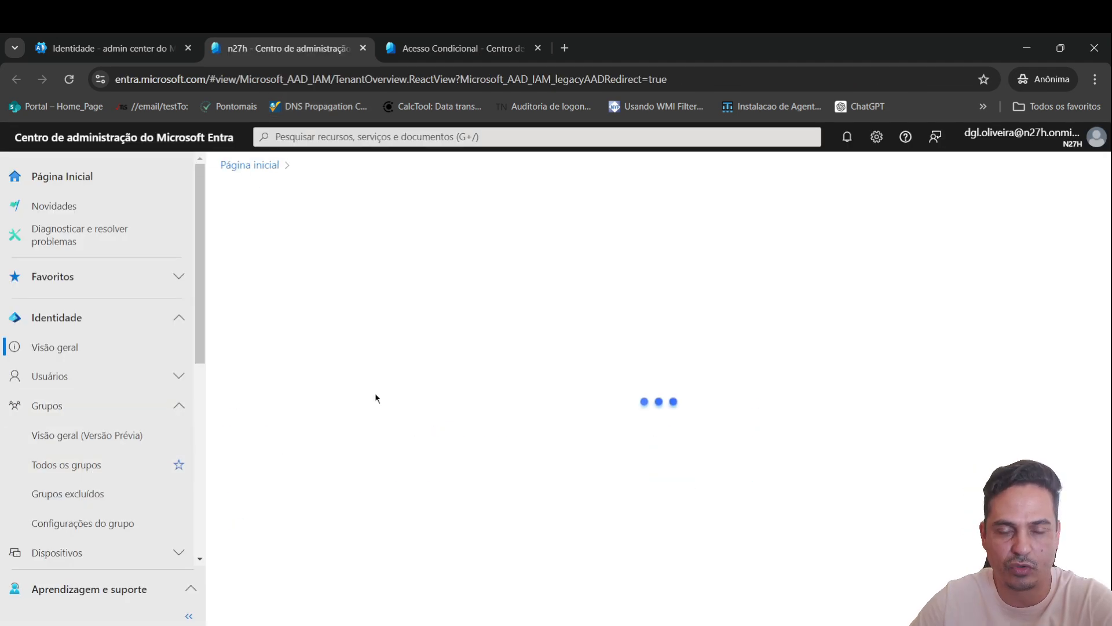
click(464, 234)
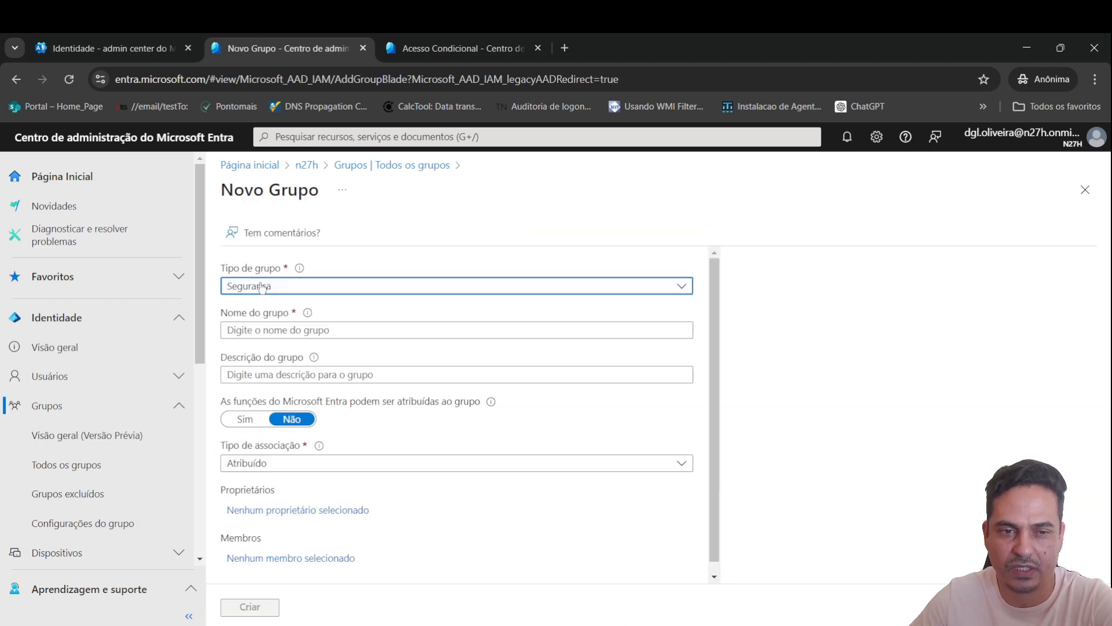
click(311, 331)
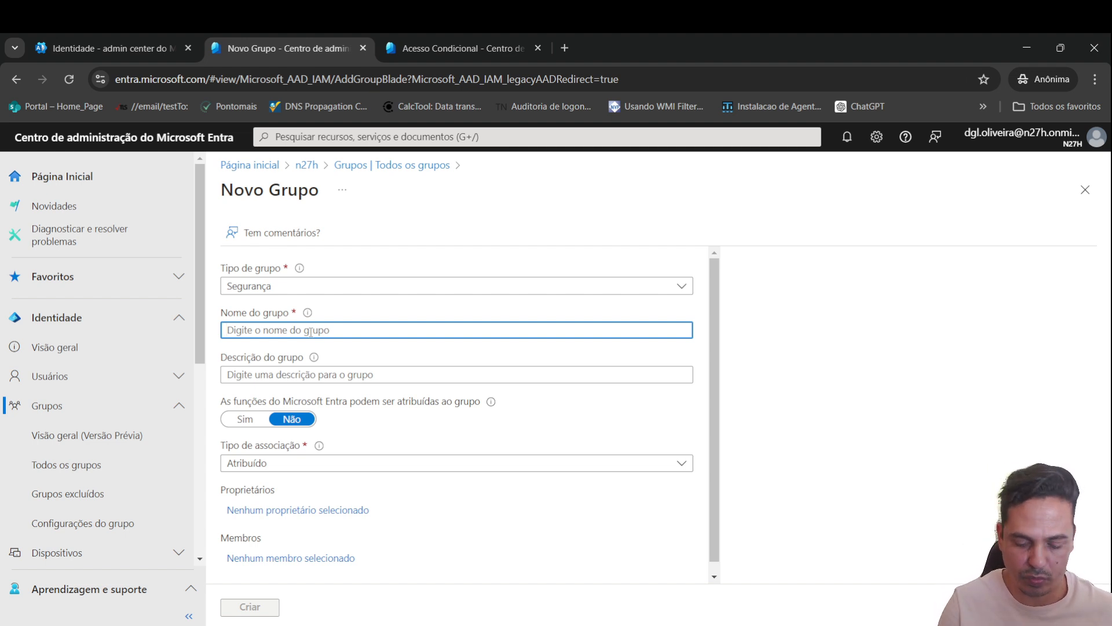
text(No MFA)
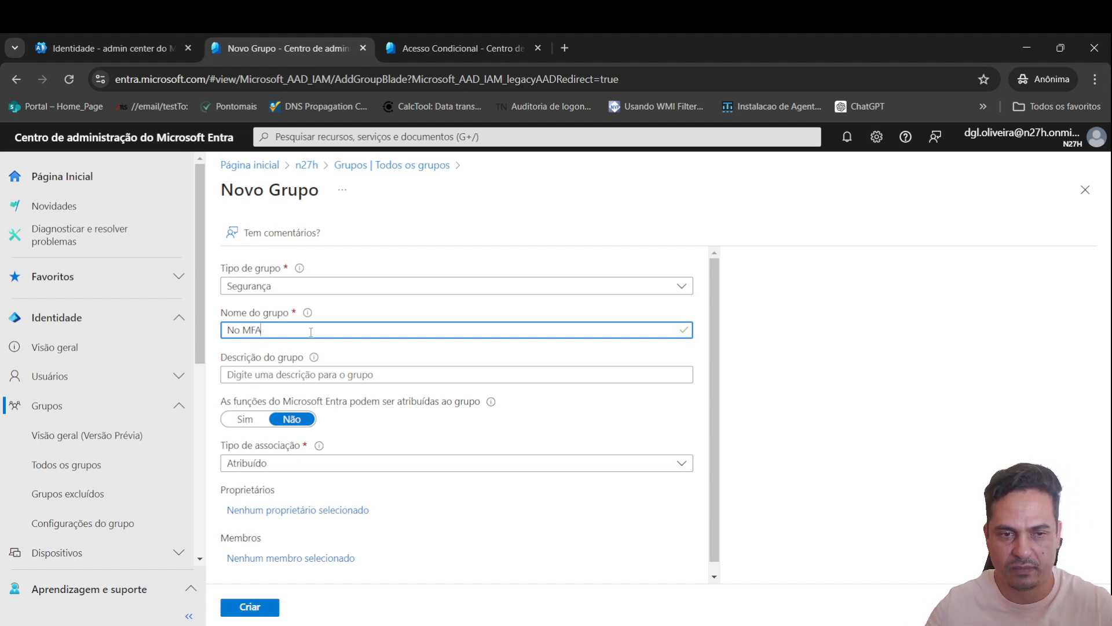
Step: Enter the group description "não exigir MFA", keep the membership type Atribuído, and create the group
click(333, 375)
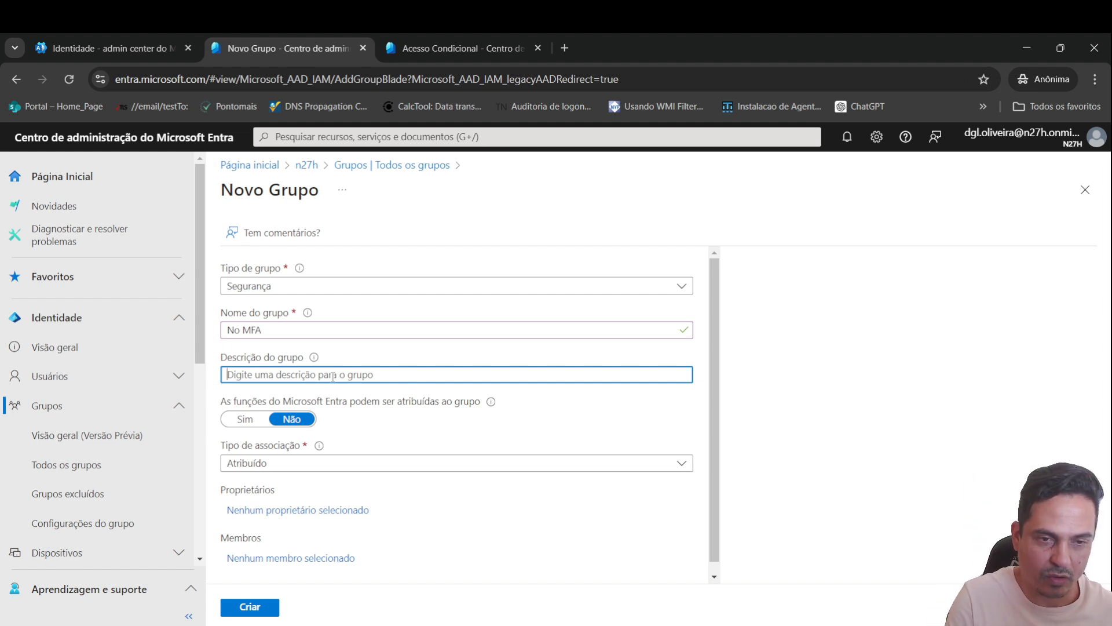
text(não exigi)
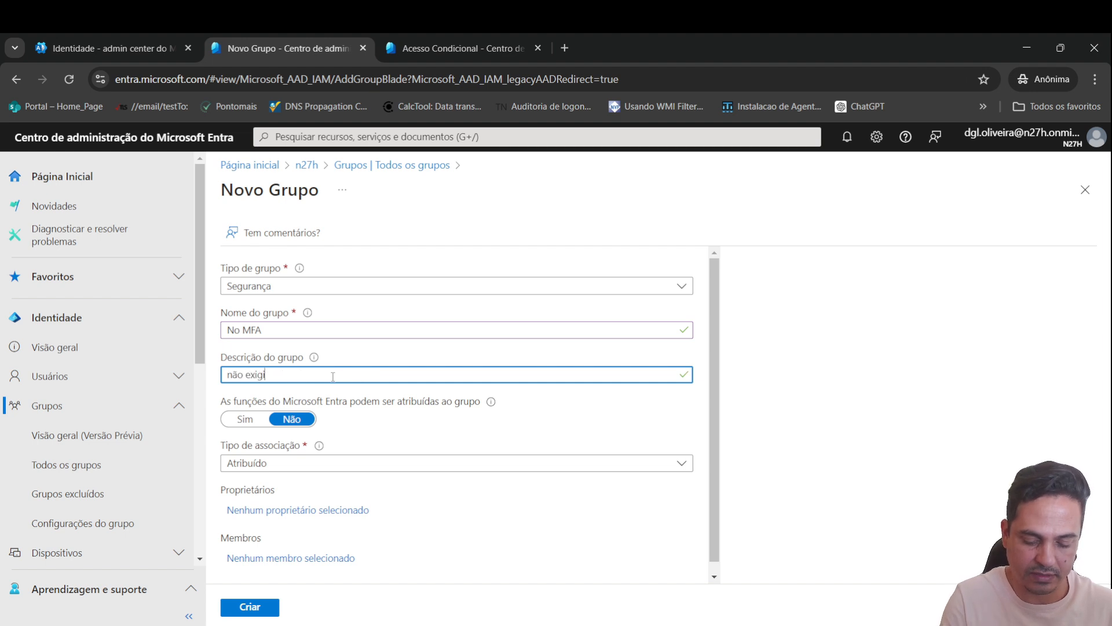
text(r MFA)
key(Tab)
key(Tab)
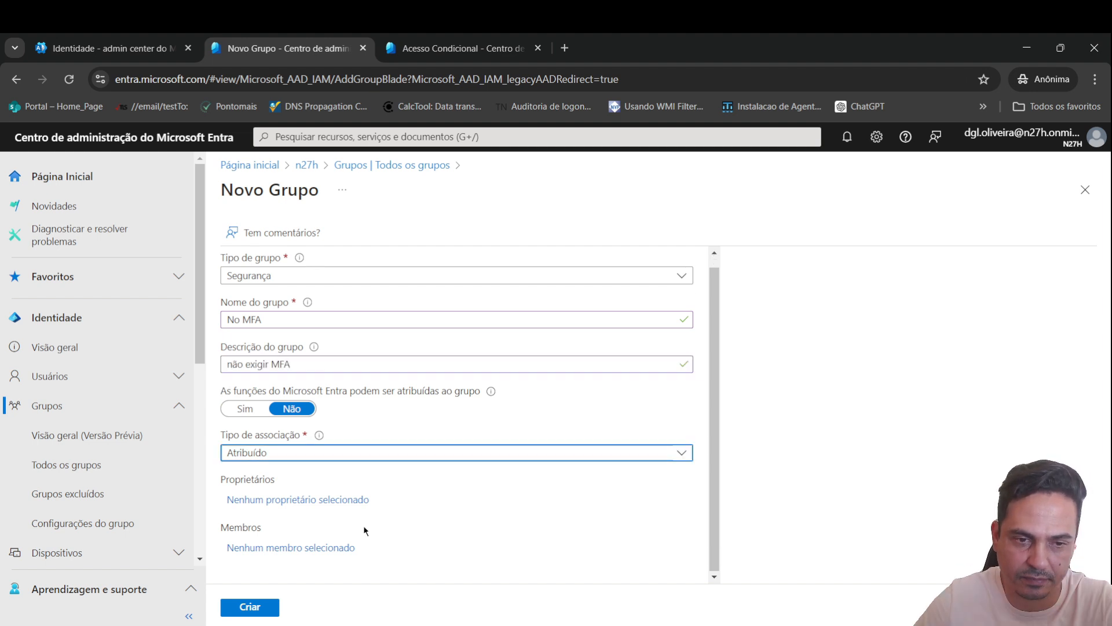
click(250, 607)
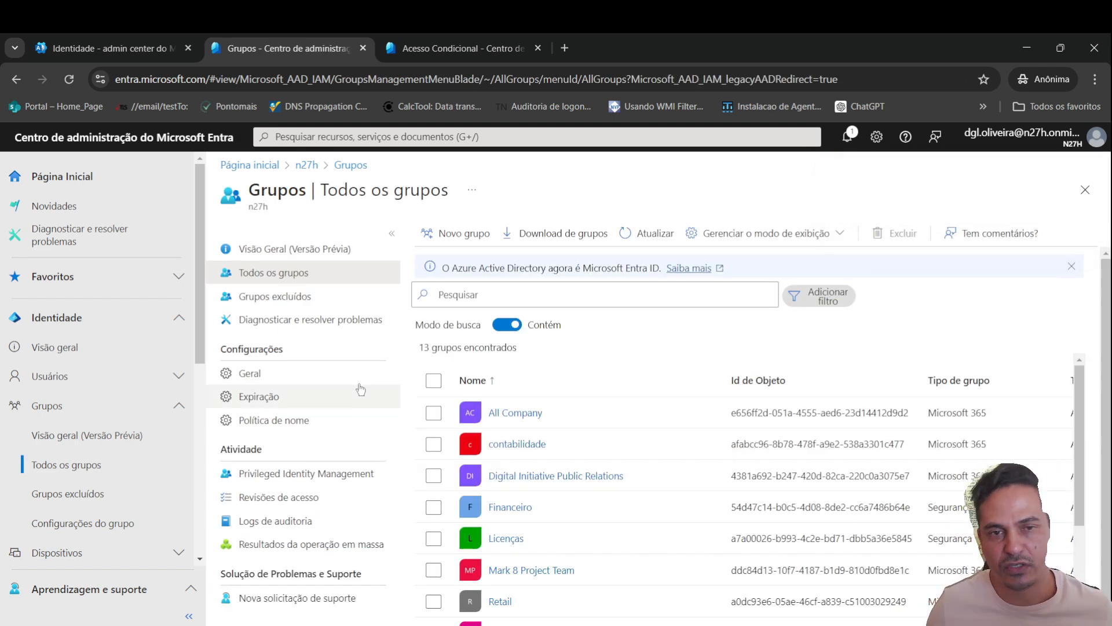
Step: Return to the Acesso Condicional policies and start a new policy named "Exigir MFA de todos os usuários"
click(425, 49)
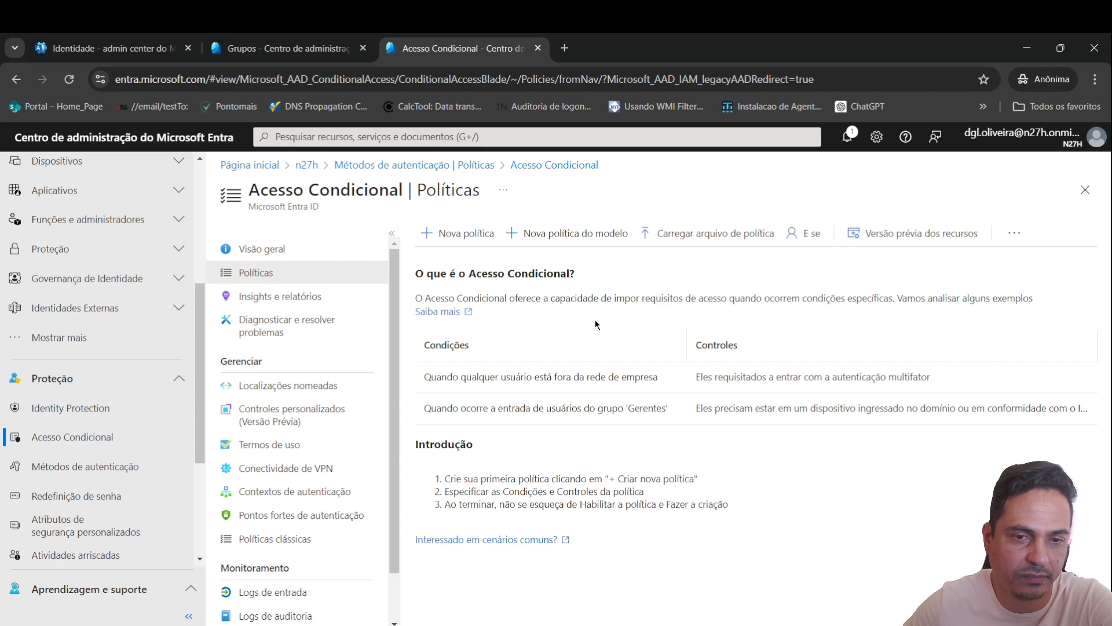
click(466, 241)
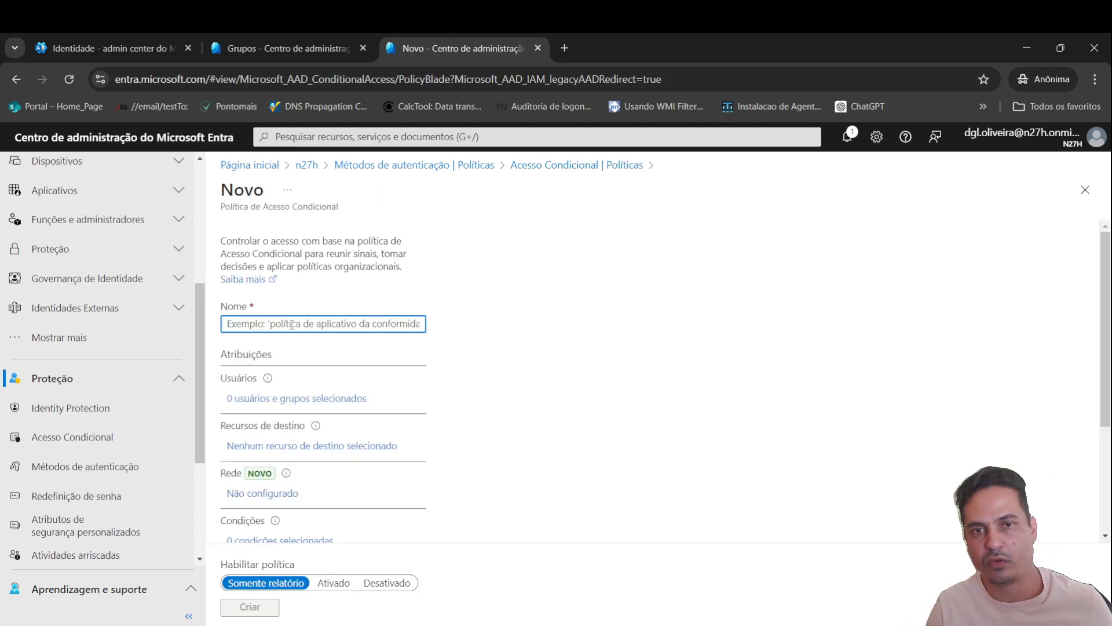
text(E)
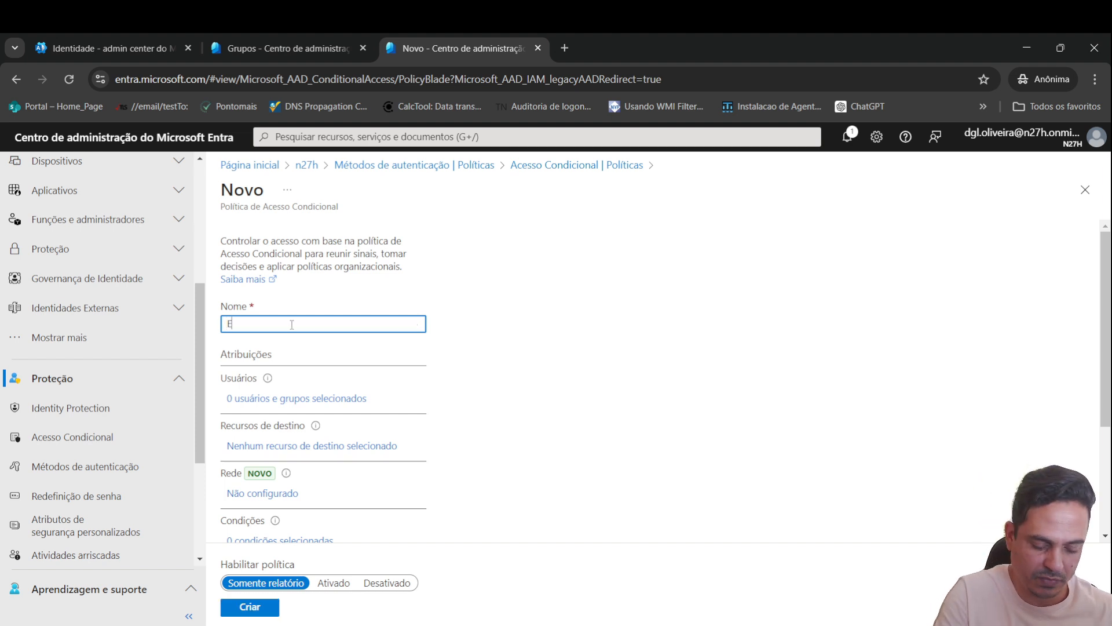
text(xigir MFA )
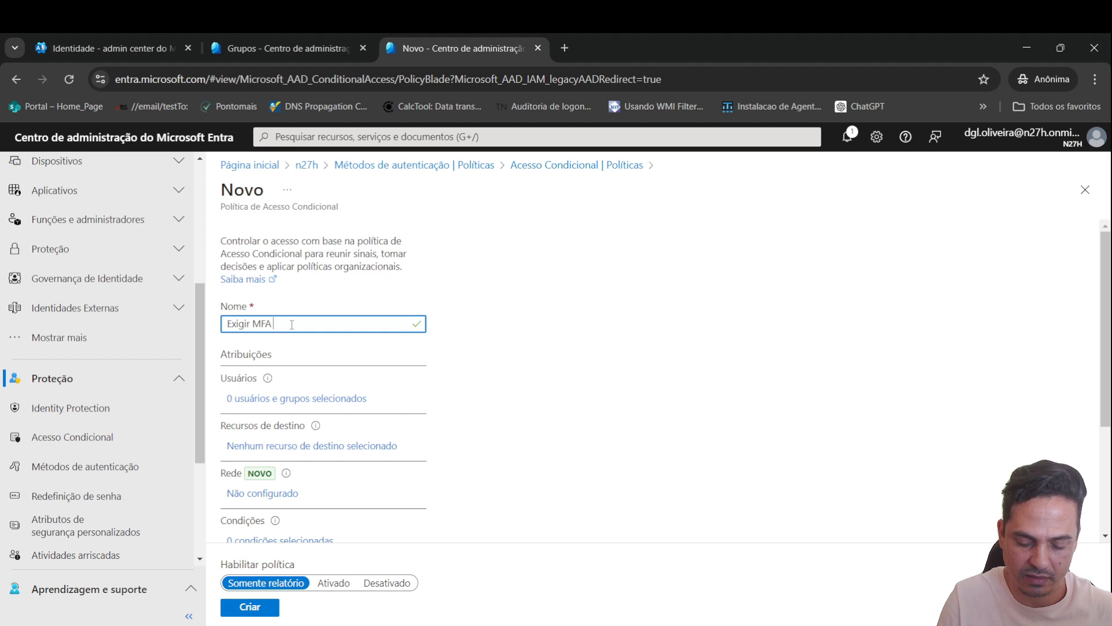
text(de todos)
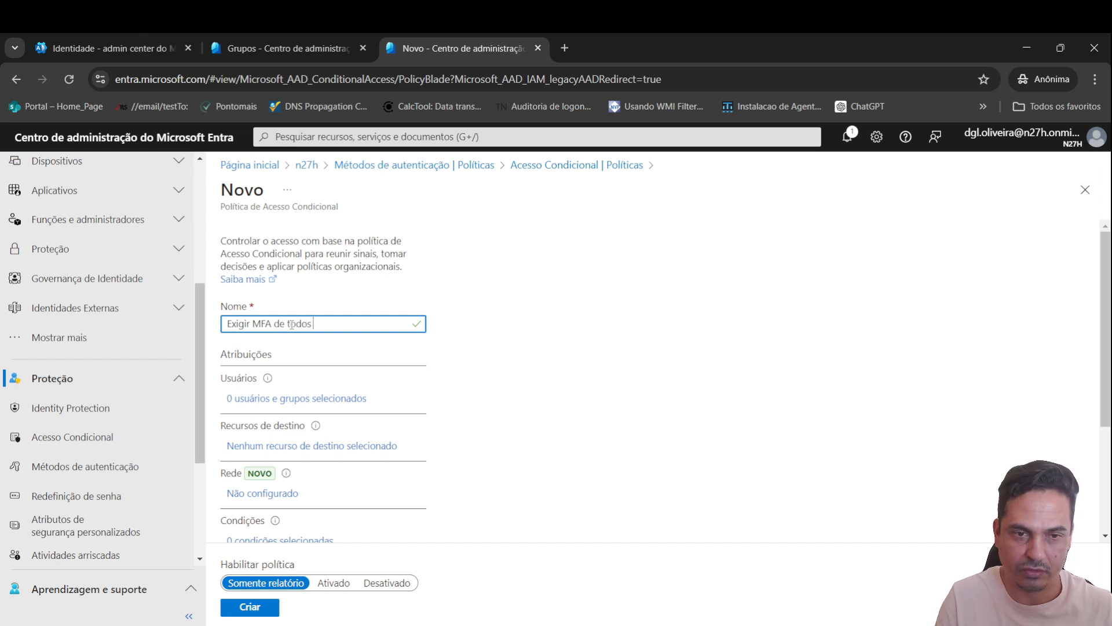
text( os usuários)
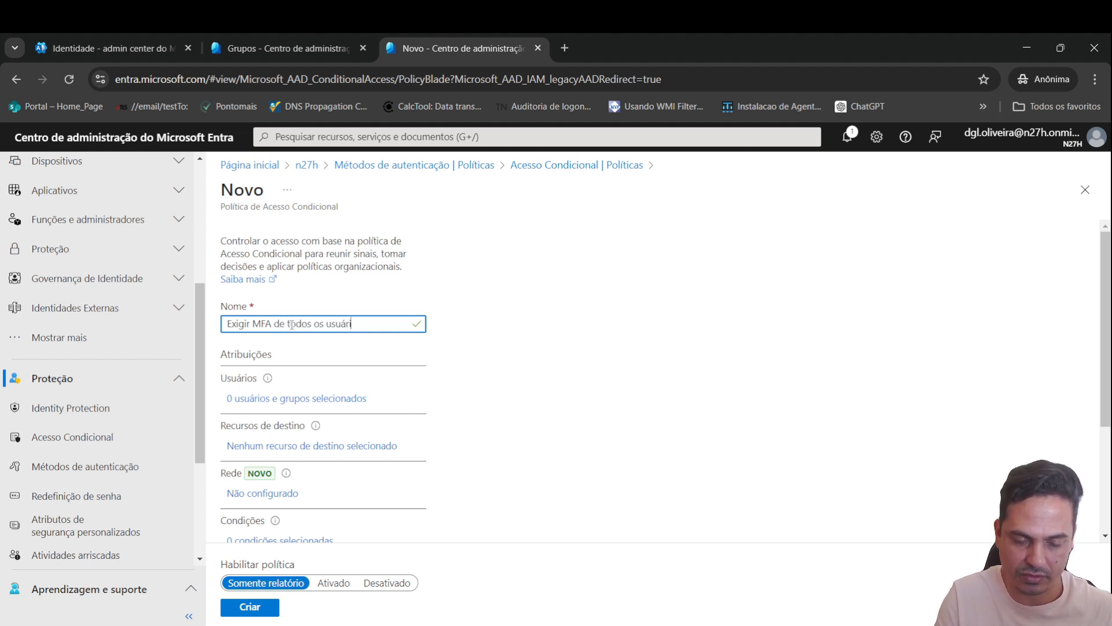
Step: Set the policy's user assignment to include Todos os usuários, and review its include and exclude options
click(344, 400)
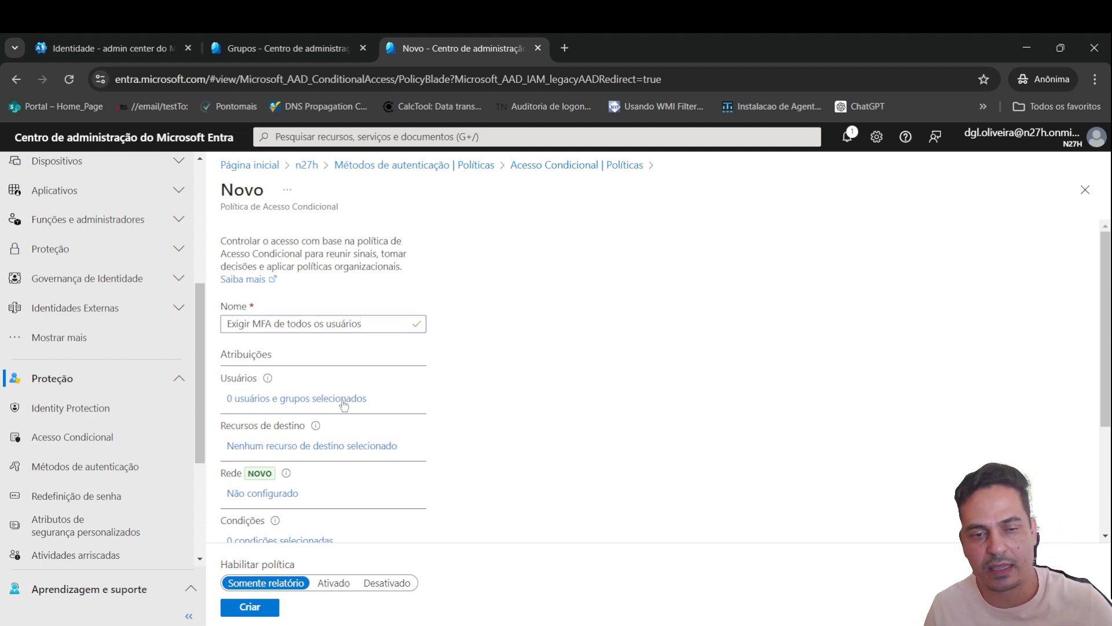
click(344, 400)
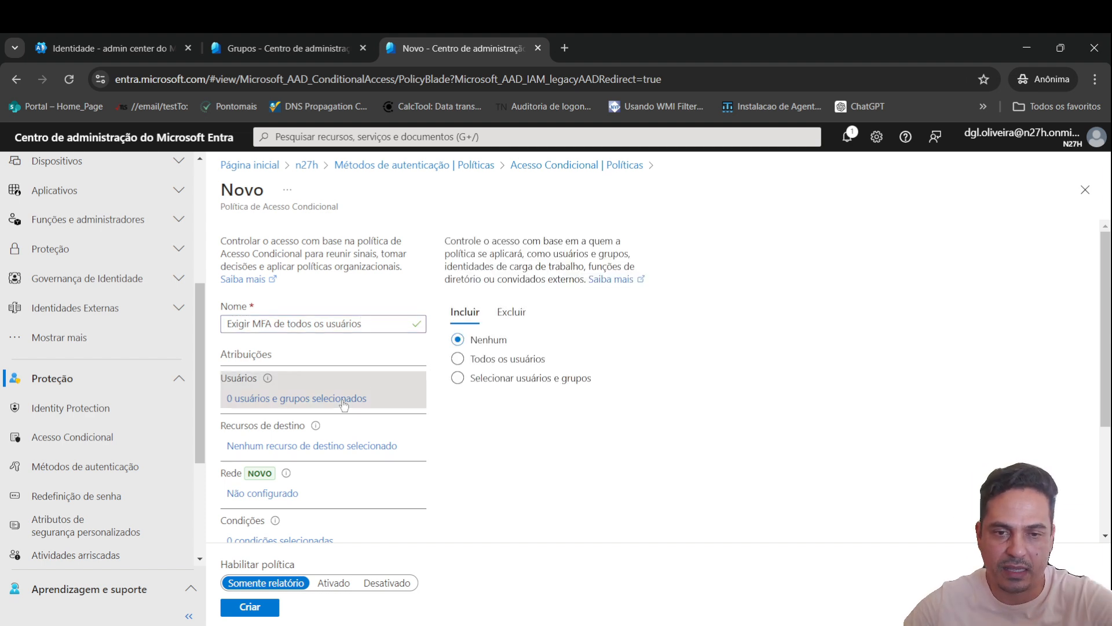
click(457, 359)
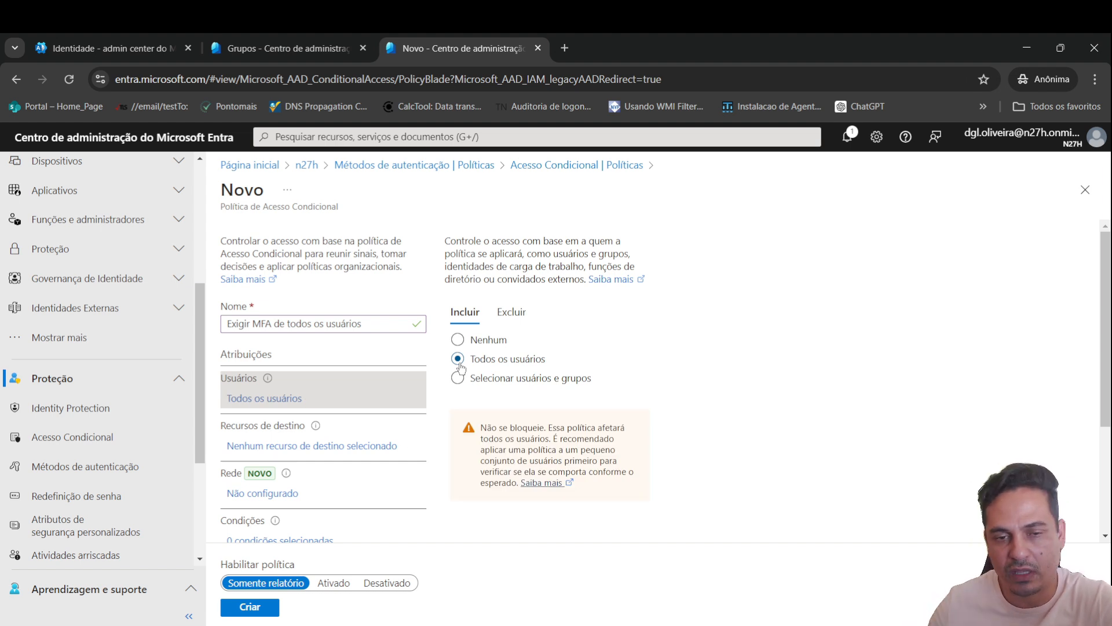
click(484, 380)
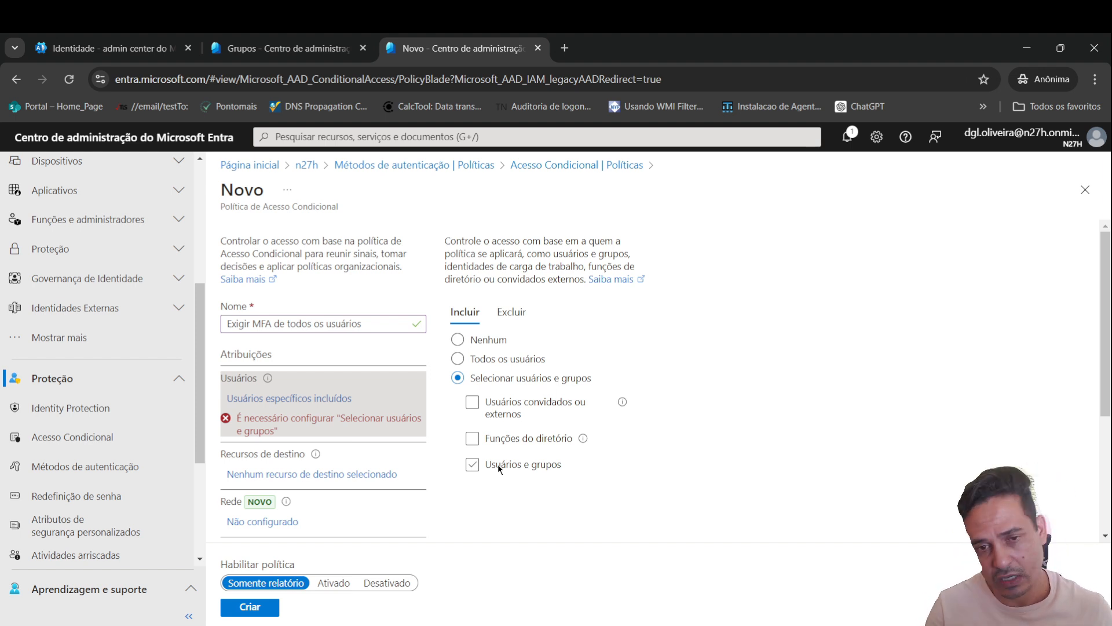
click(489, 363)
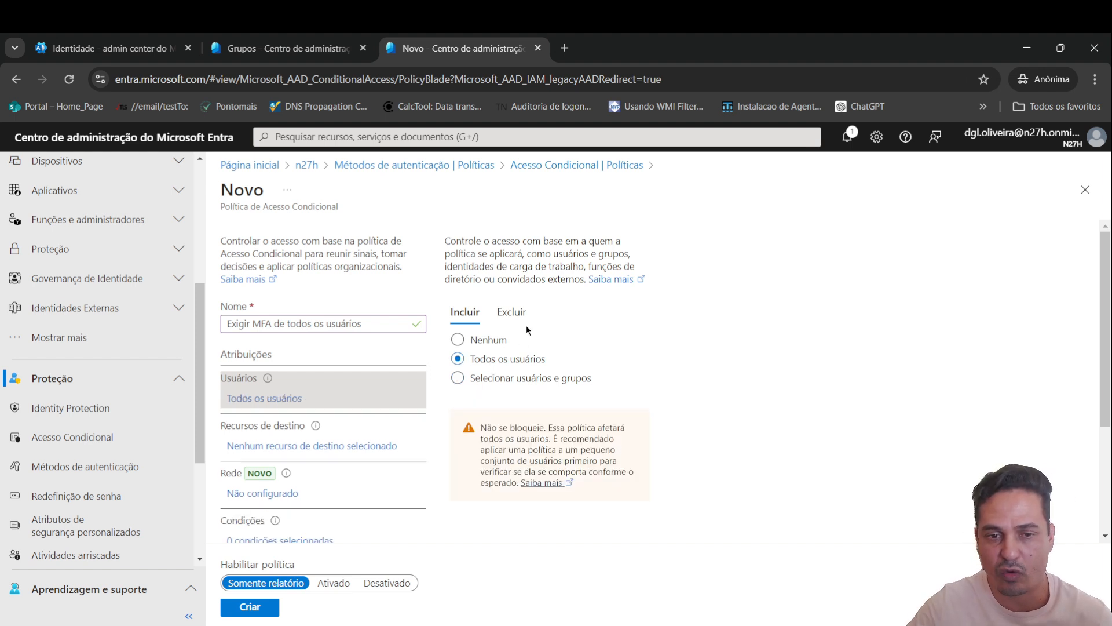
click(516, 314)
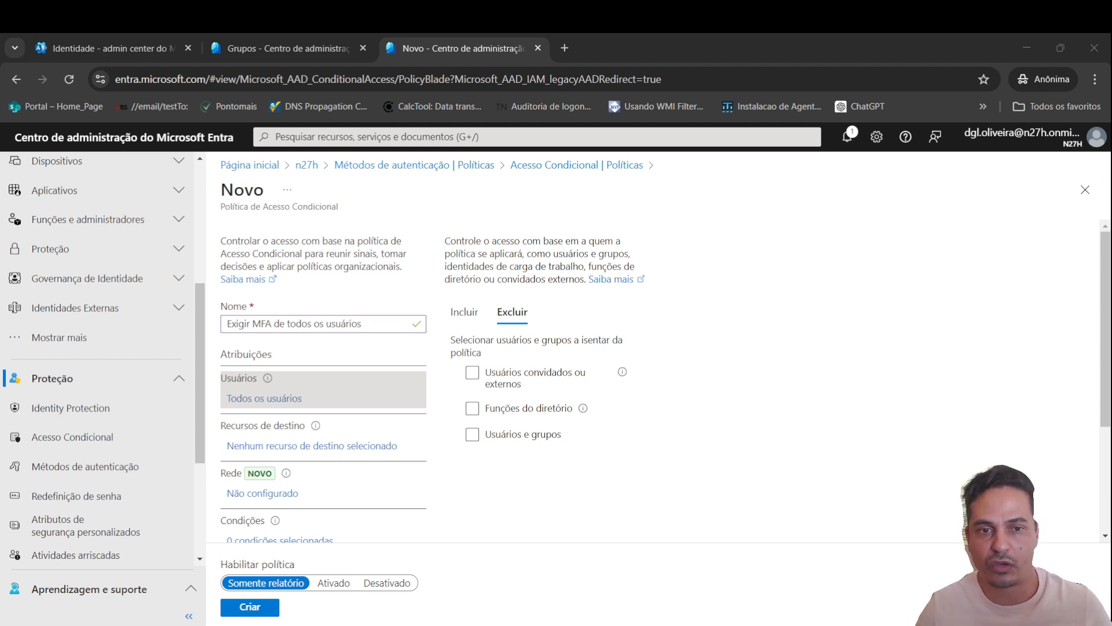
click(465, 313)
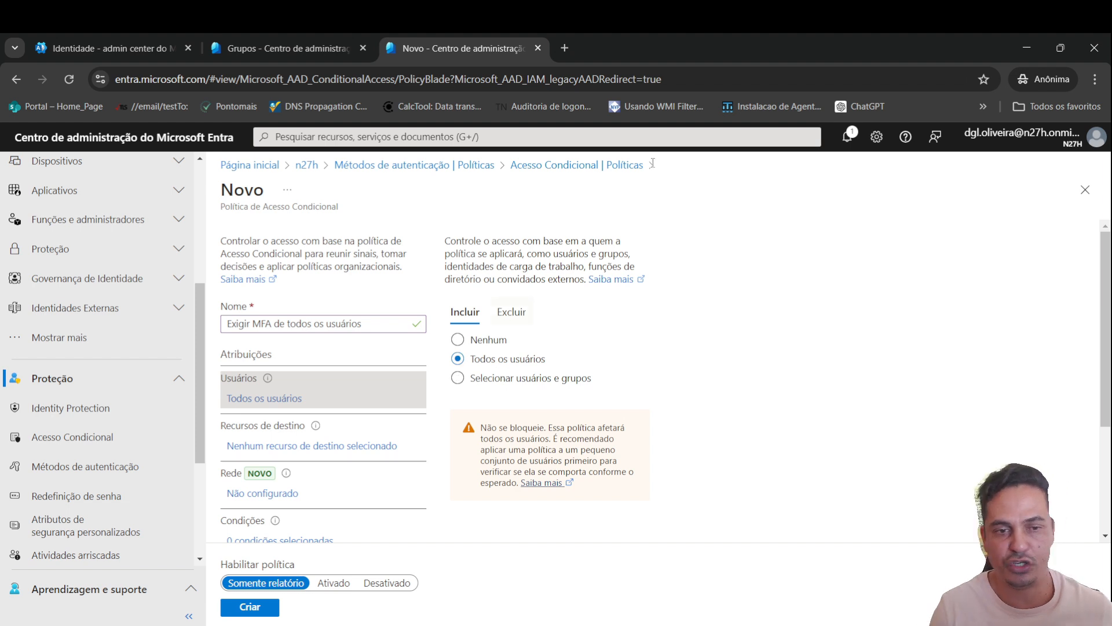
drag(371, 324, 225, 323)
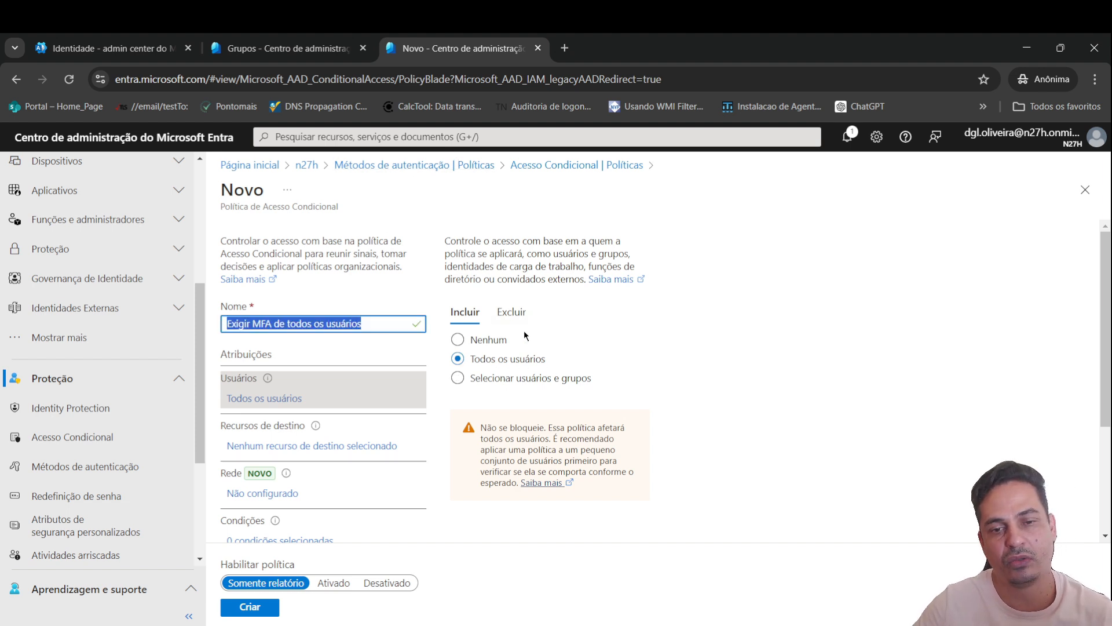
Step: Exclude the No MFA group from the policy's user assignment
click(512, 312)
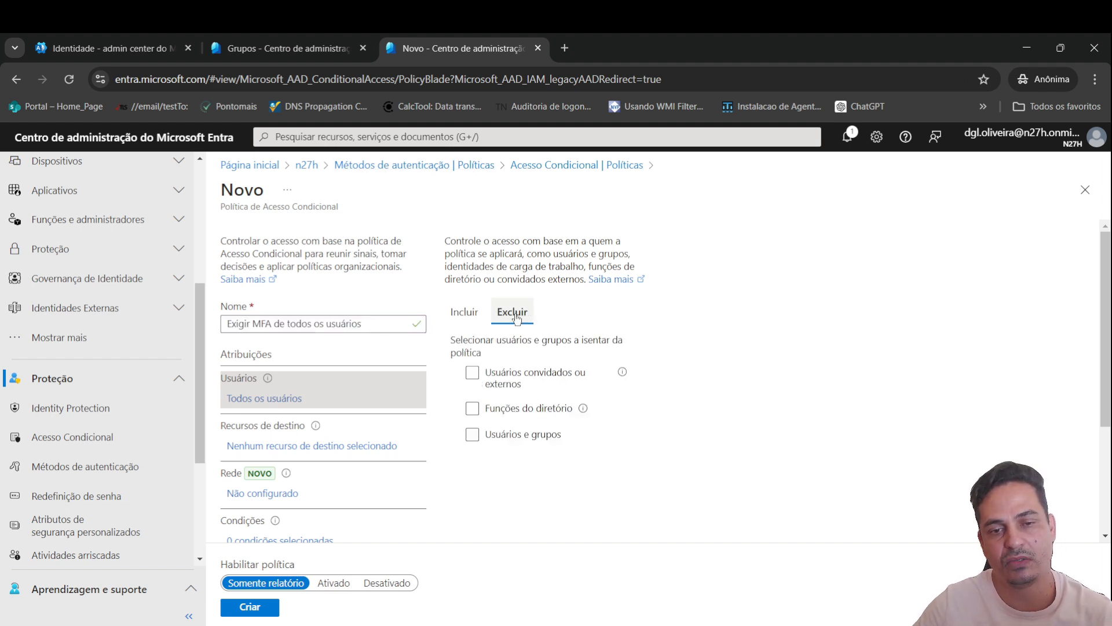
click(499, 442)
click(544, 492)
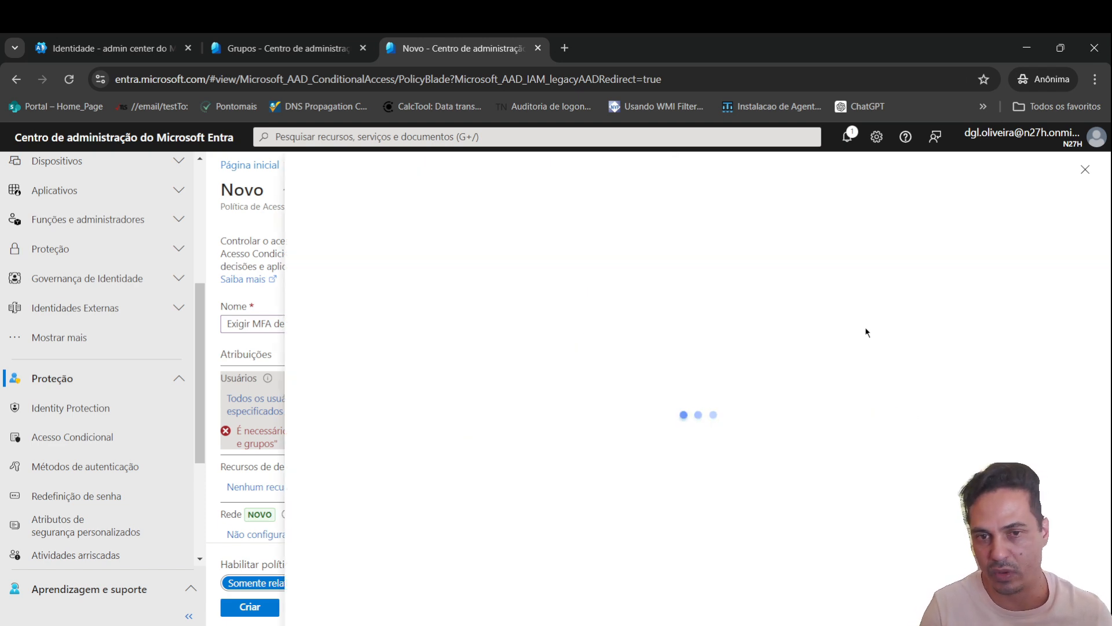
text(no)
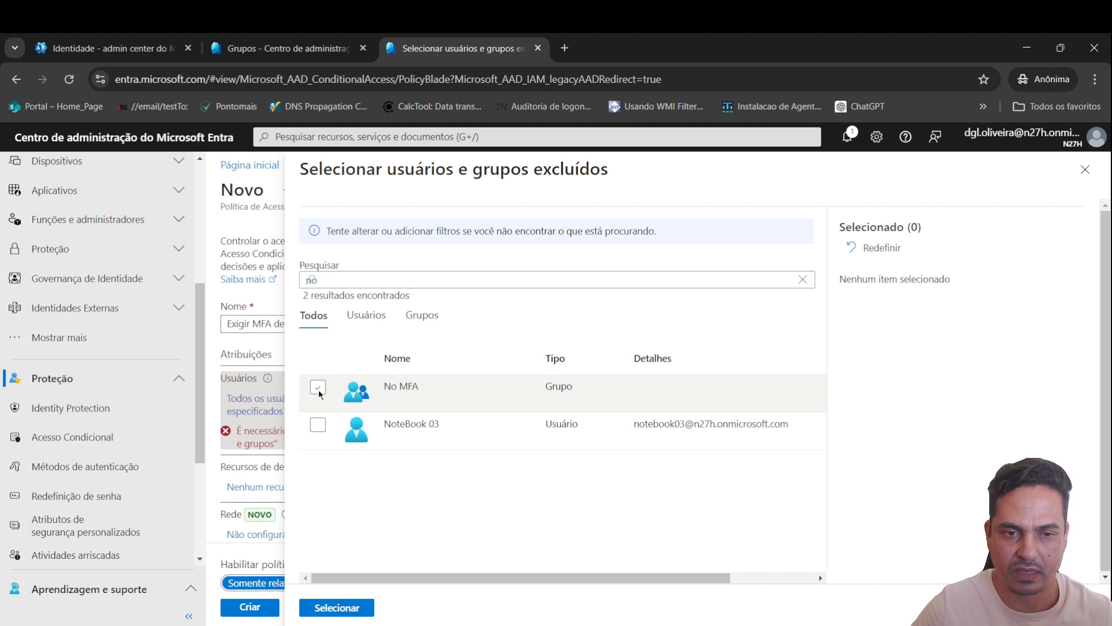
click(318, 391)
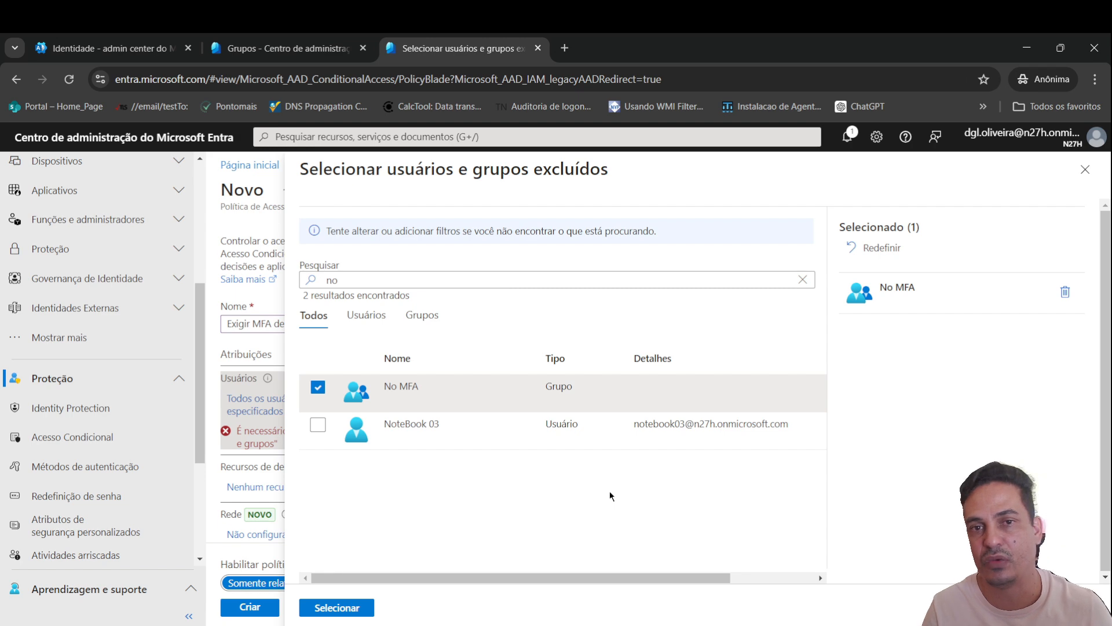
click(331, 608)
Step: Configure the policy's Rede condition to include Qualquer rede ou local and exclude the named location Sede
scroll(617, 451, down, 3)
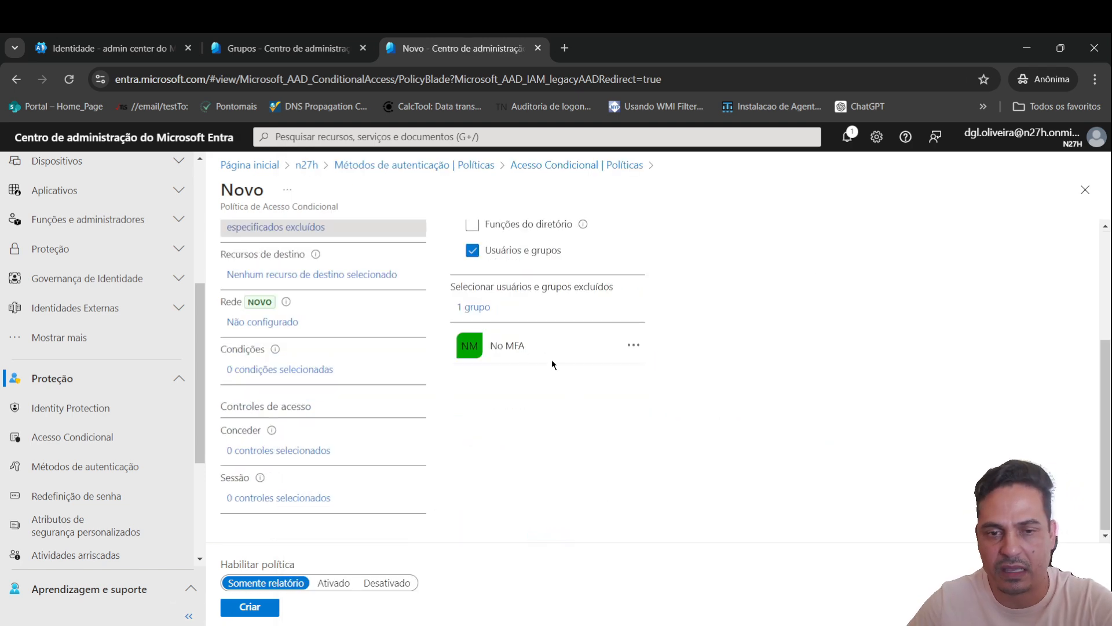
scroll(562, 366, up, 1)
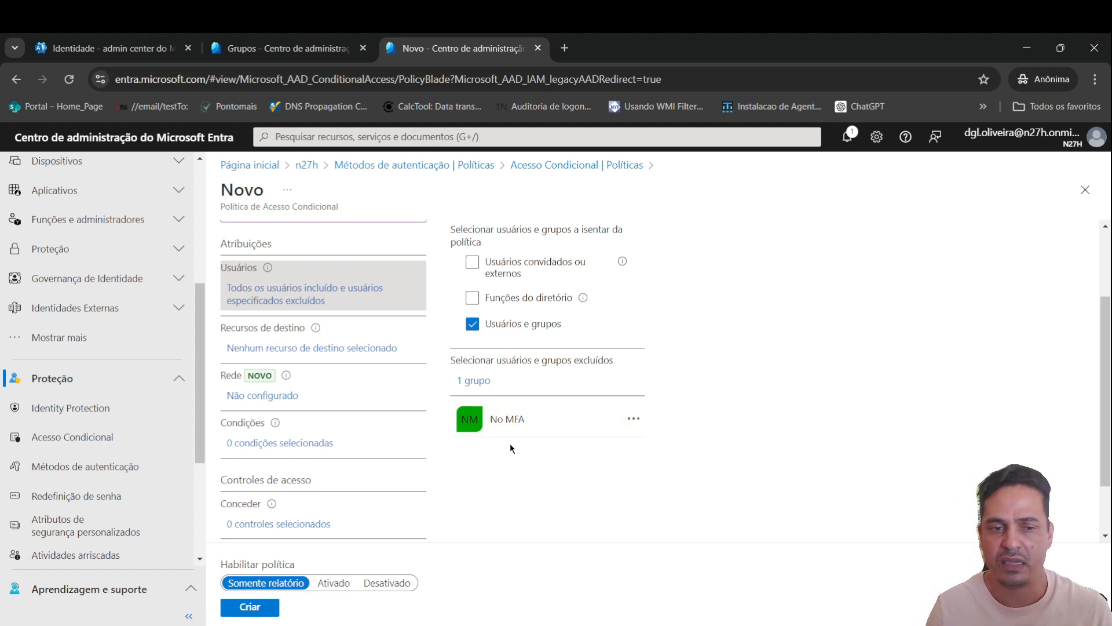
scroll(249, 510, up, 2)
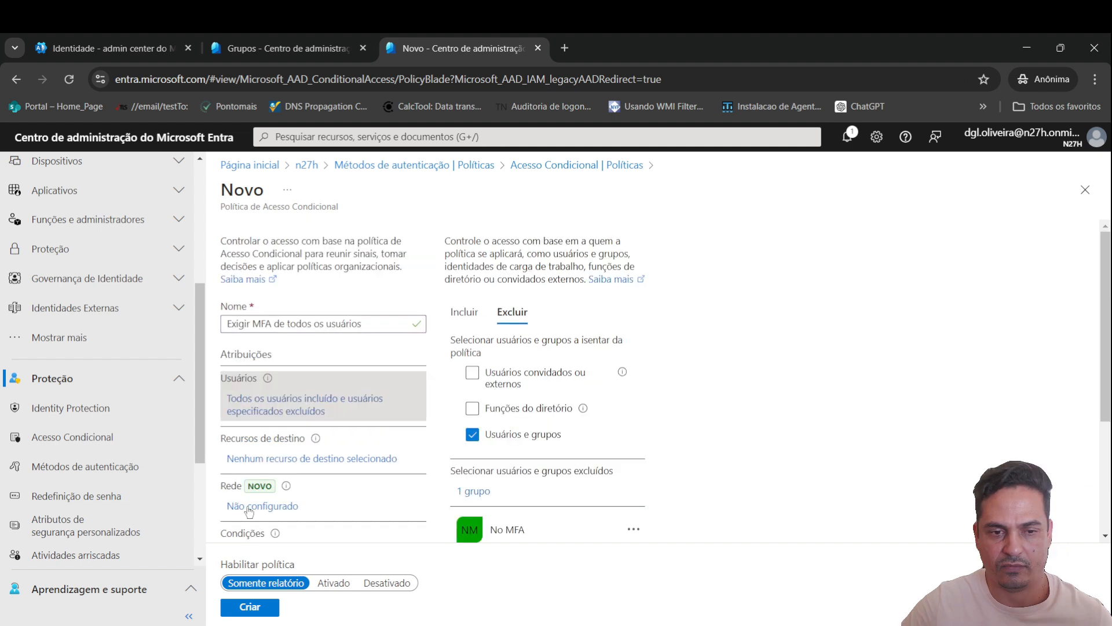
click(250, 506)
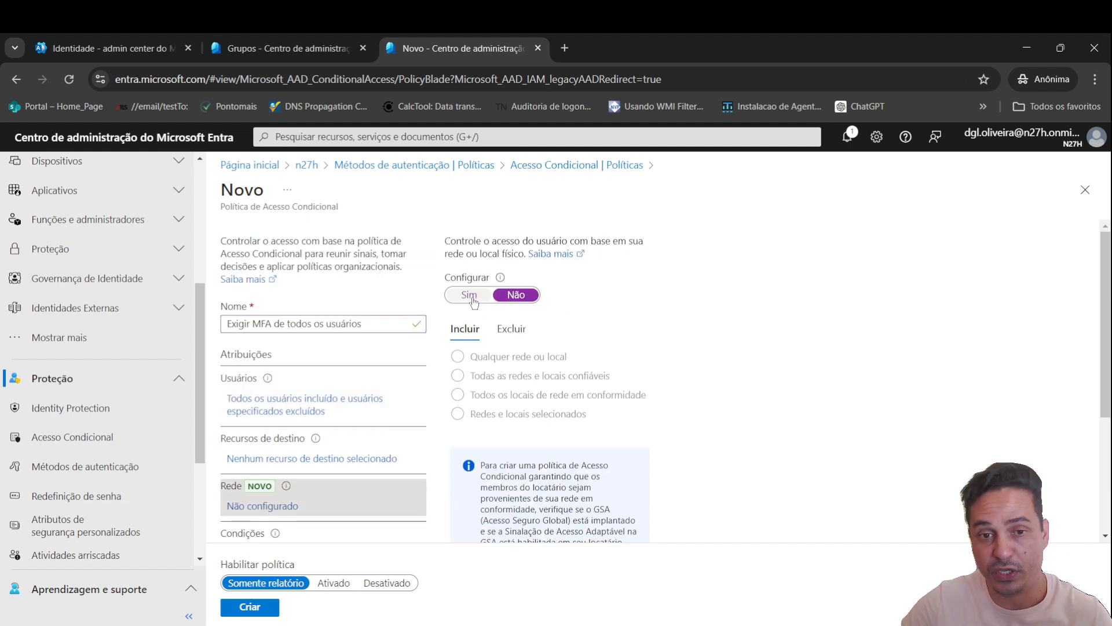
click(469, 294)
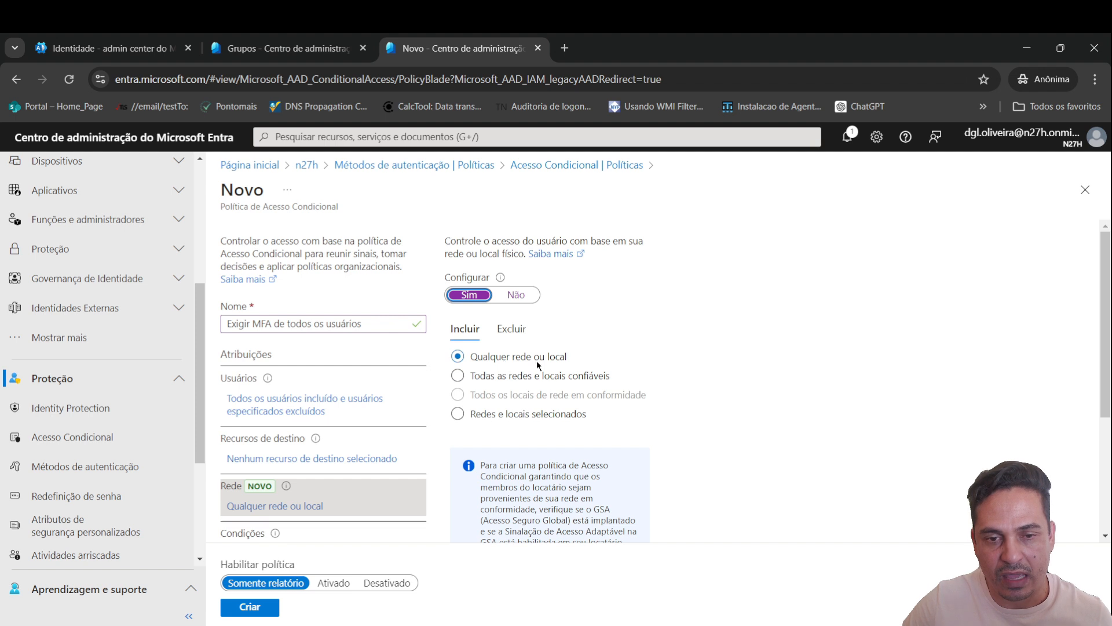
click(512, 329)
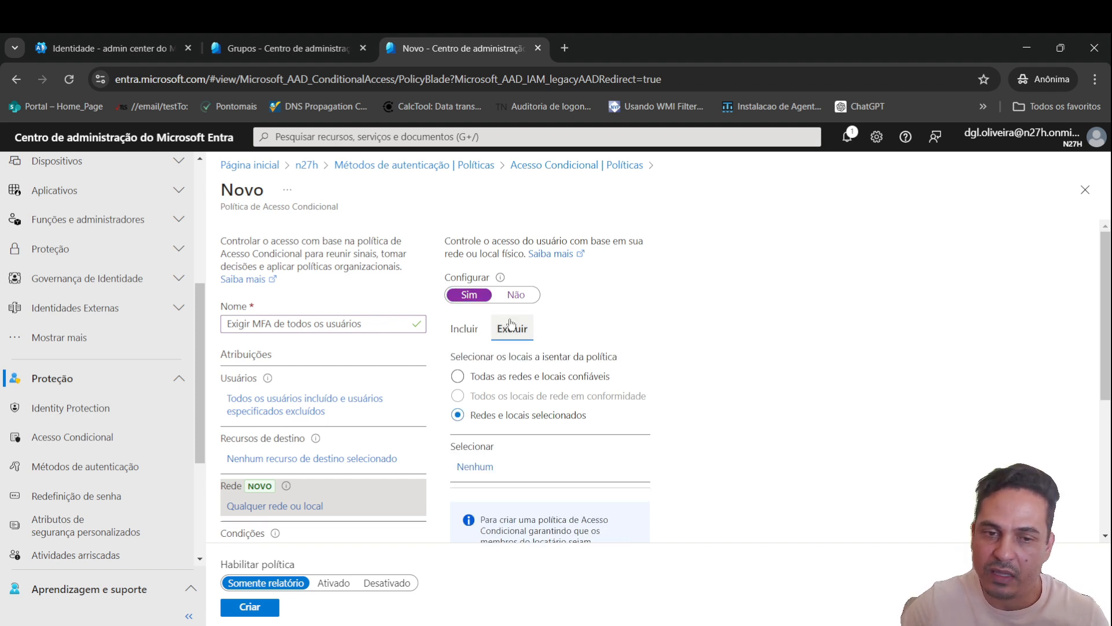
click(475, 467)
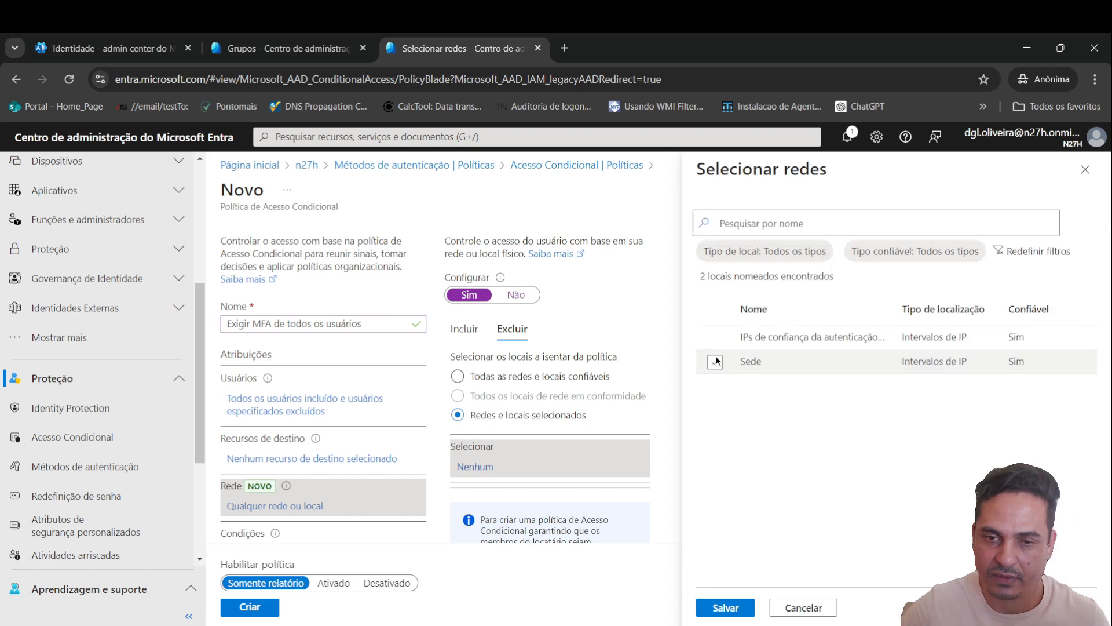
click(716, 362)
click(724, 607)
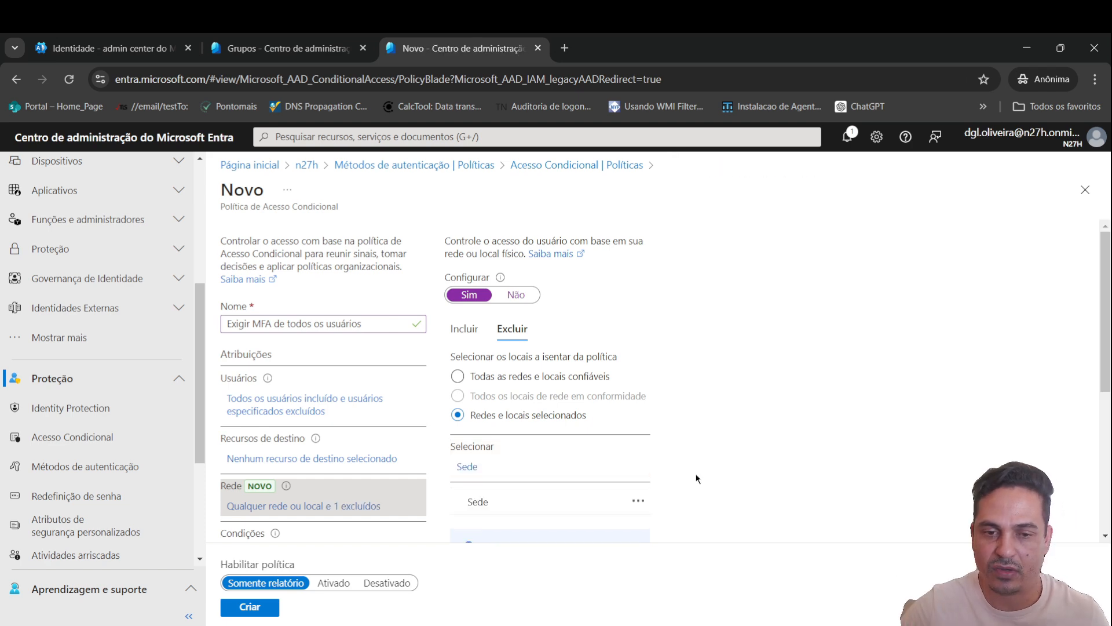
Step: Set the policy's target resources to Aplicativos de nuvem, including Todos os aplicativos em nuvem
scroll(627, 445, down, 4)
scroll(631, 443, up, 2)
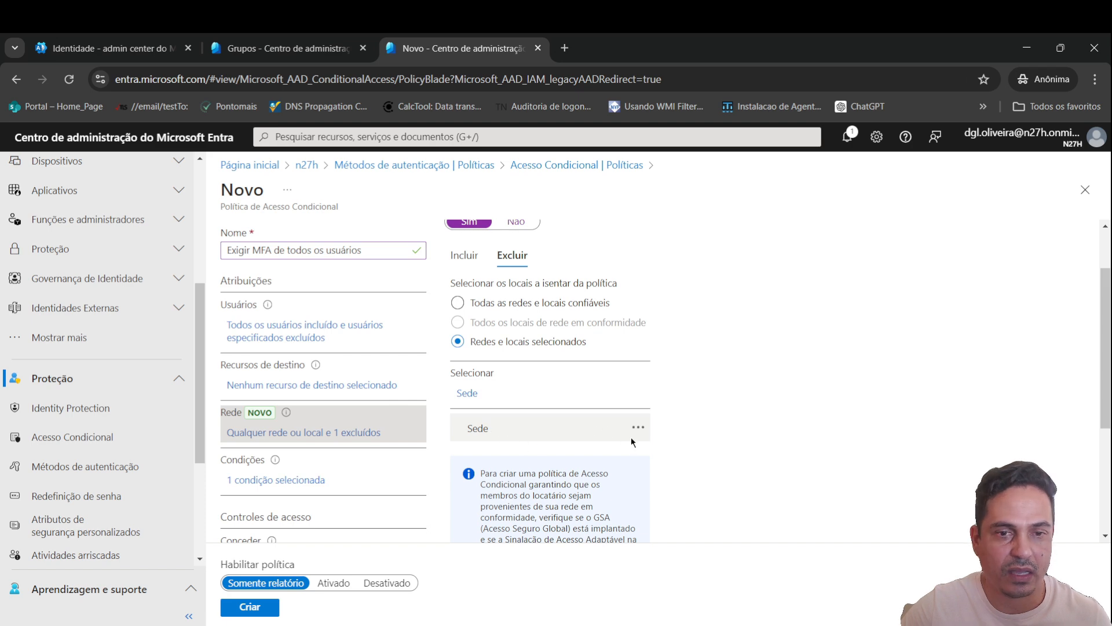
click(297, 387)
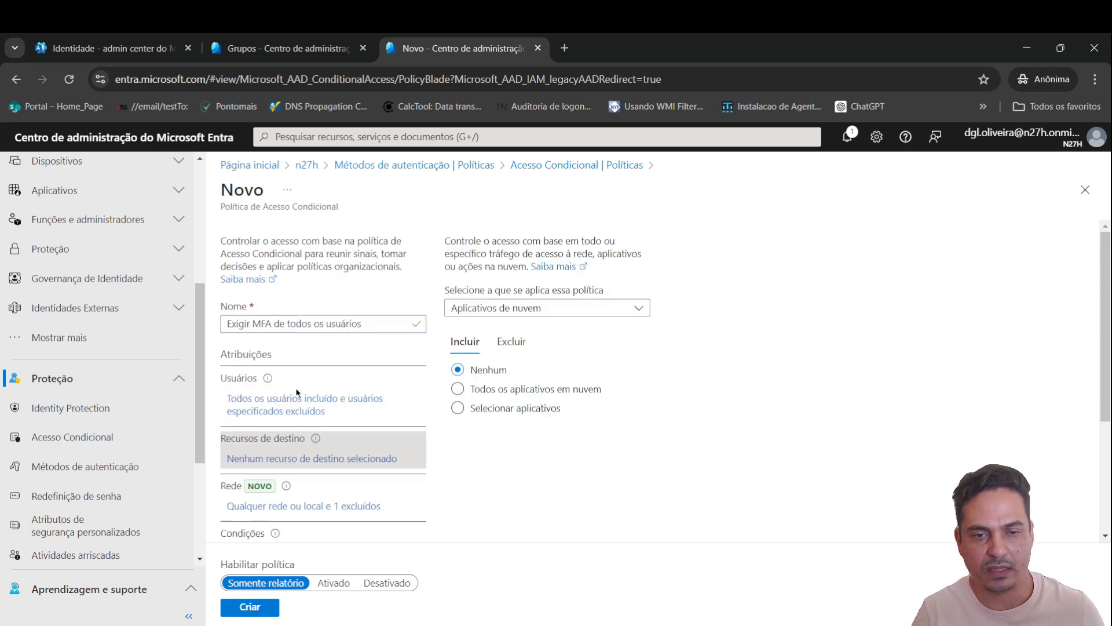
click(494, 392)
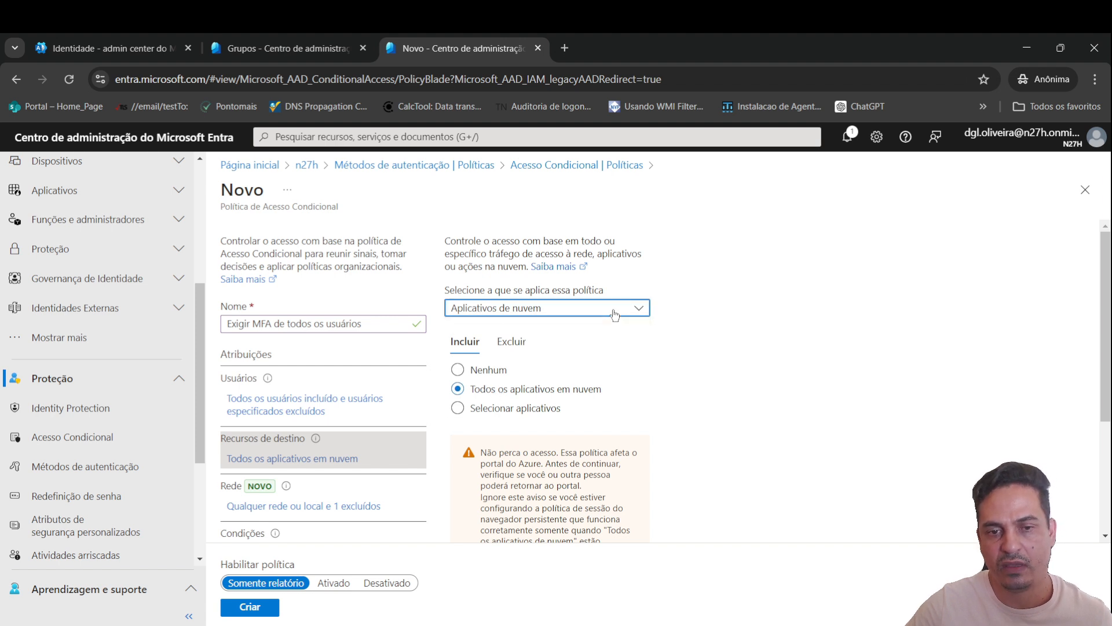
click(477, 311)
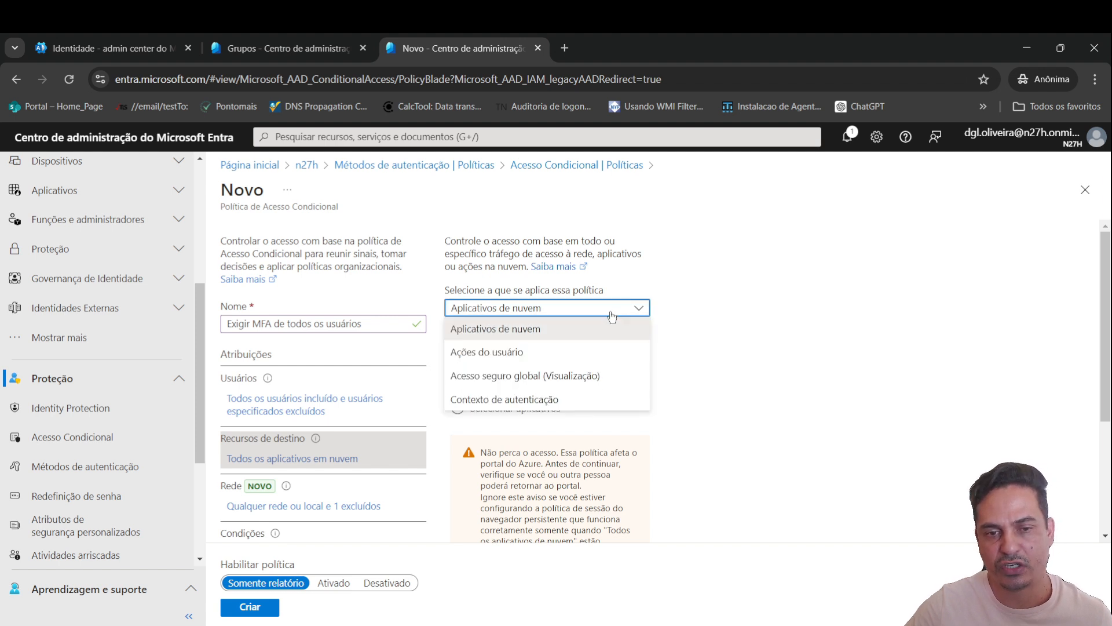
click(507, 336)
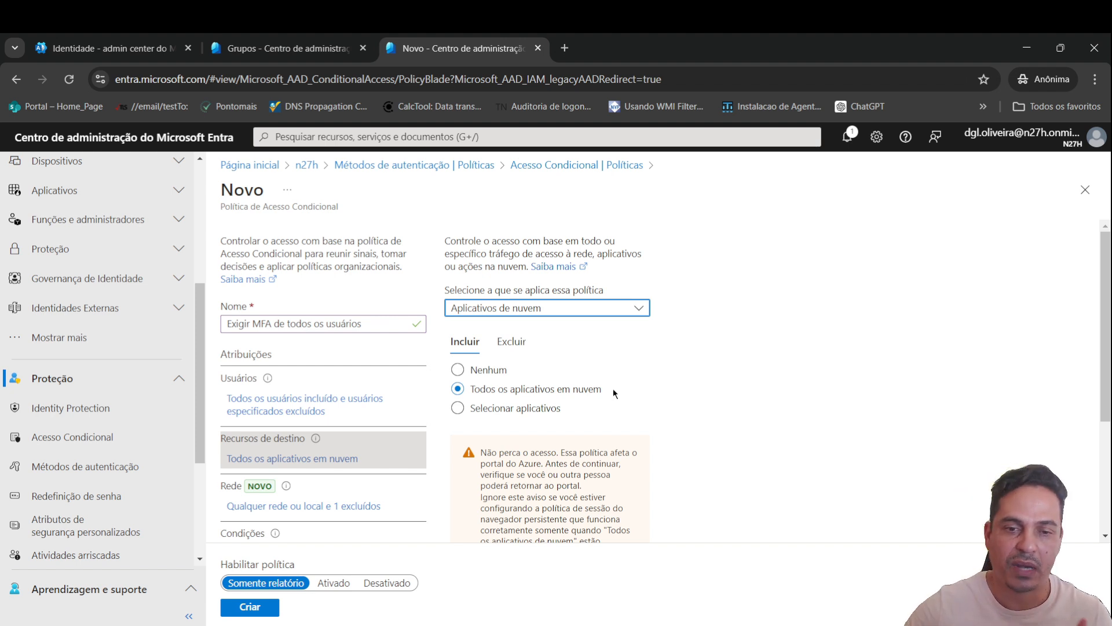
Step: Review the policy's Condições and configure its Conceder access control for the MFA requirement
scroll(574, 408, down, 3)
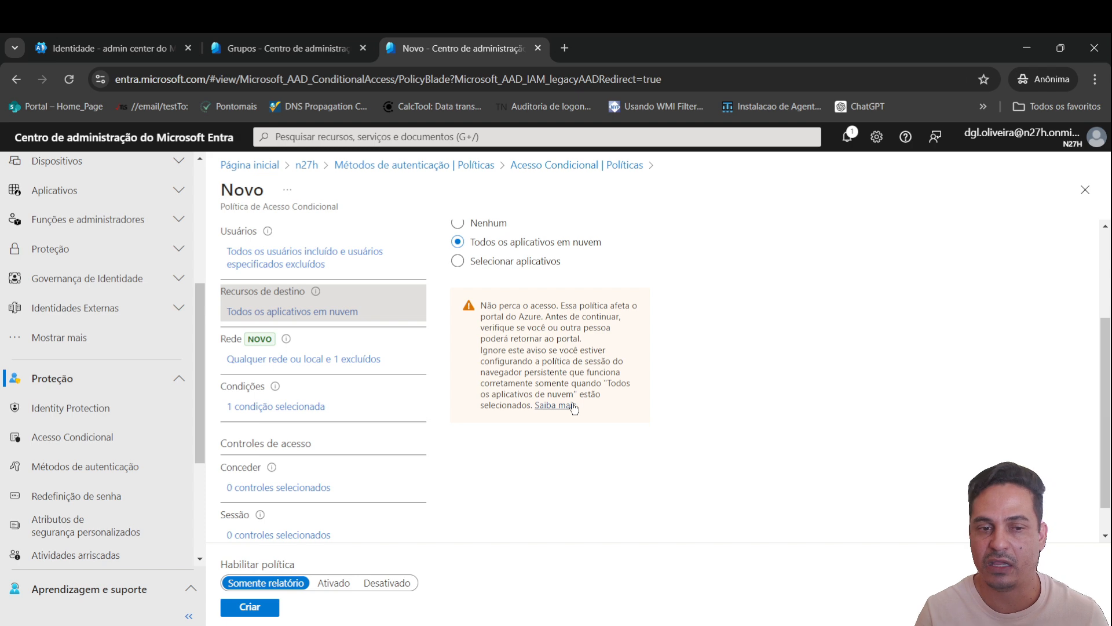
click(271, 409)
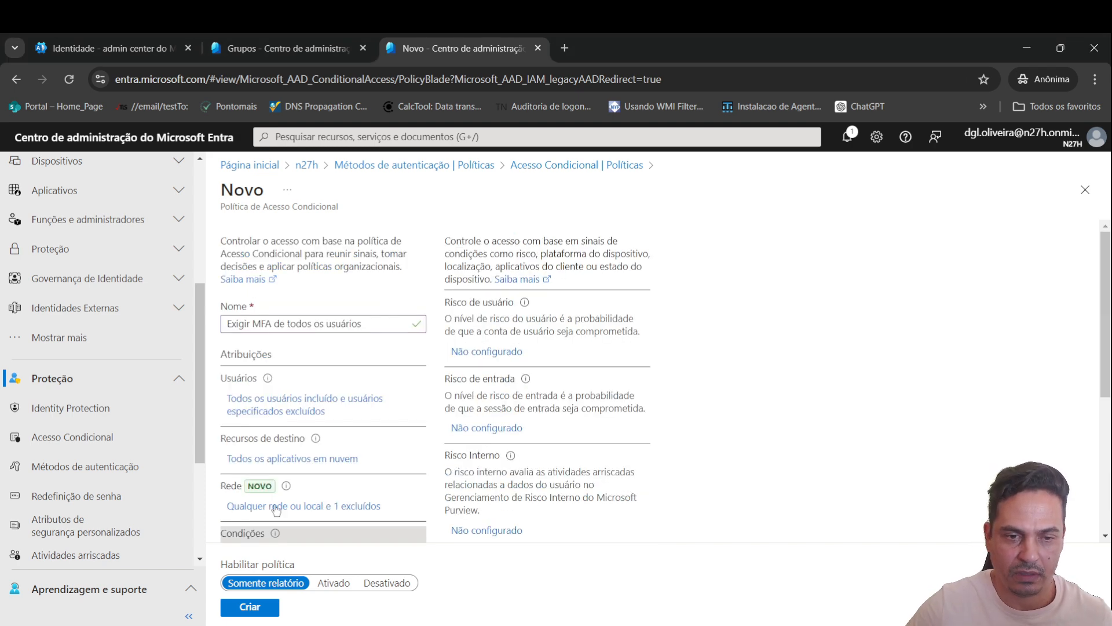
scroll(277, 509, down, 4)
click(272, 414)
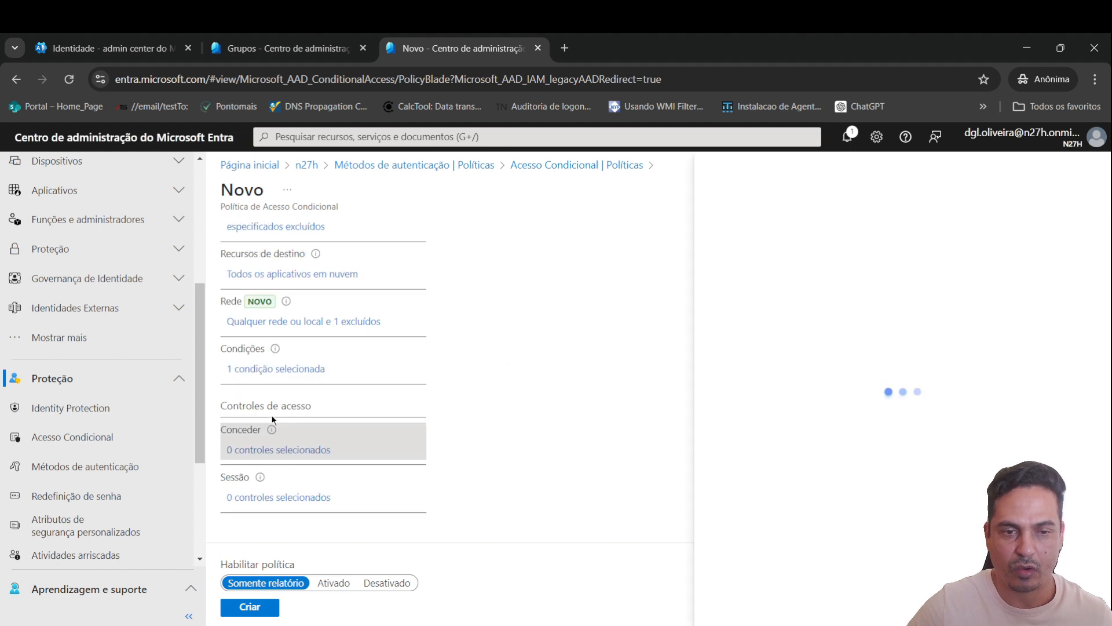
click(902, 291)
click(942, 334)
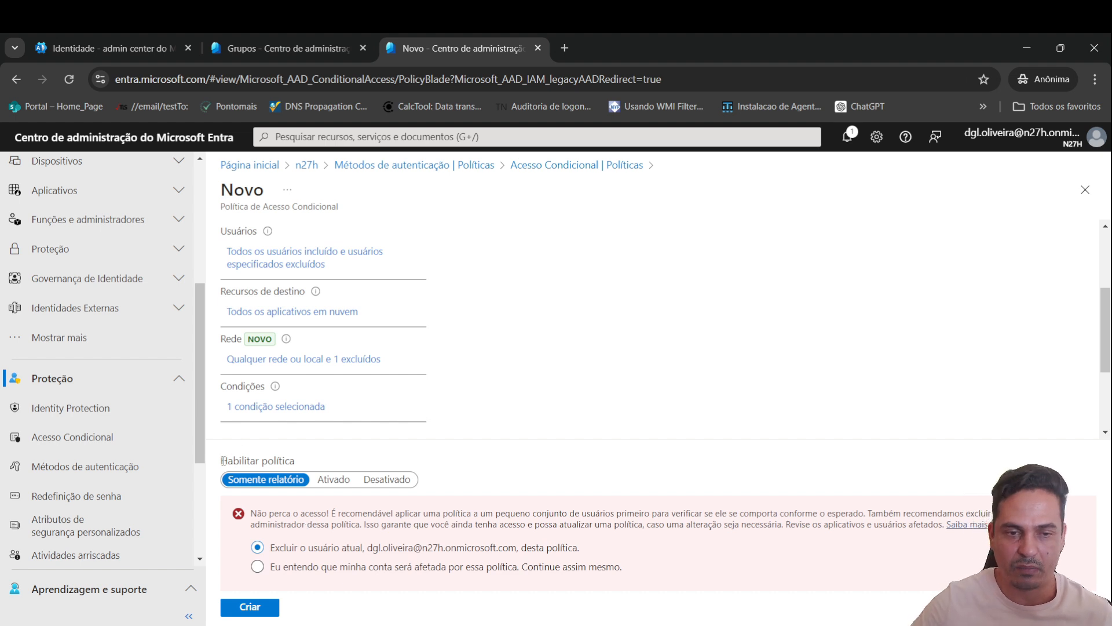
Step: Set Habilitar política to Ativado and review the warning about losing access
drag(224, 460, 297, 466)
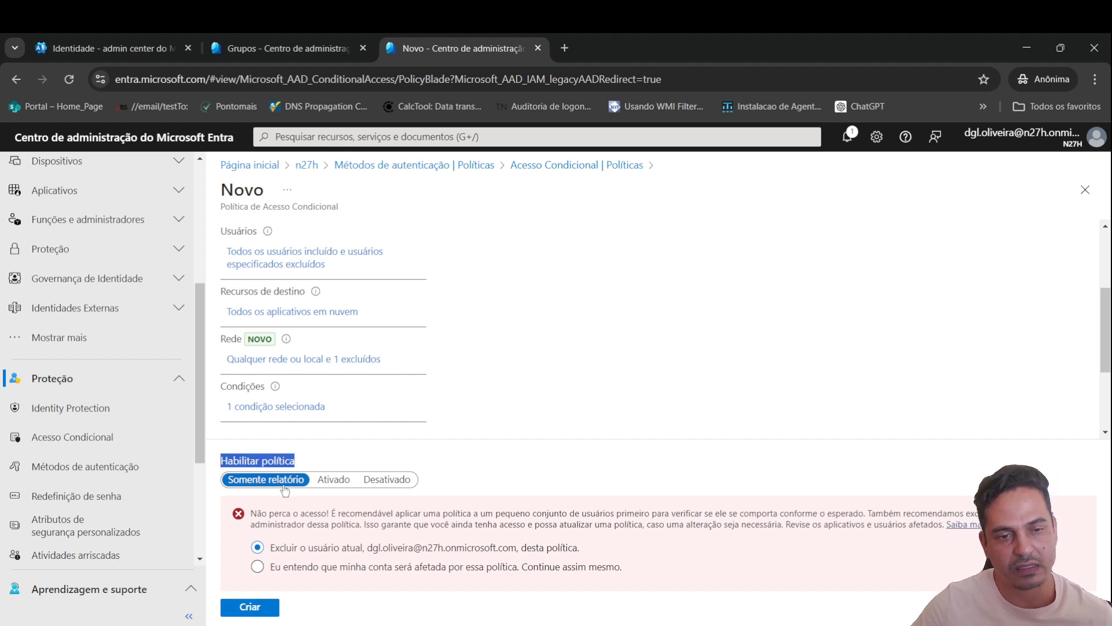
click(334, 480)
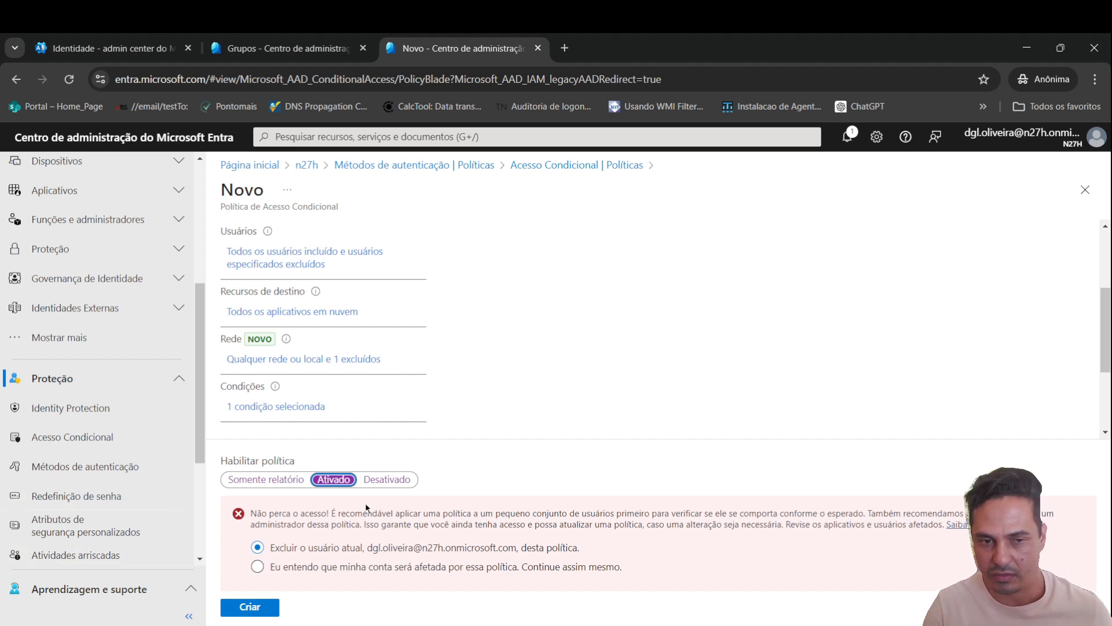
drag(442, 514, 876, 513)
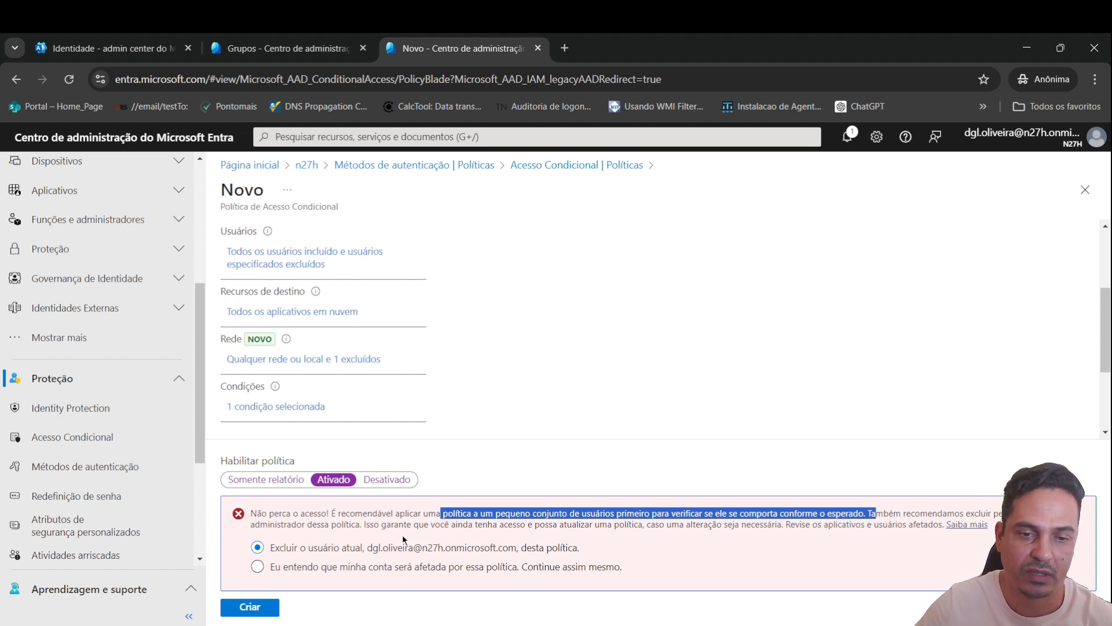
drag(380, 524, 788, 524)
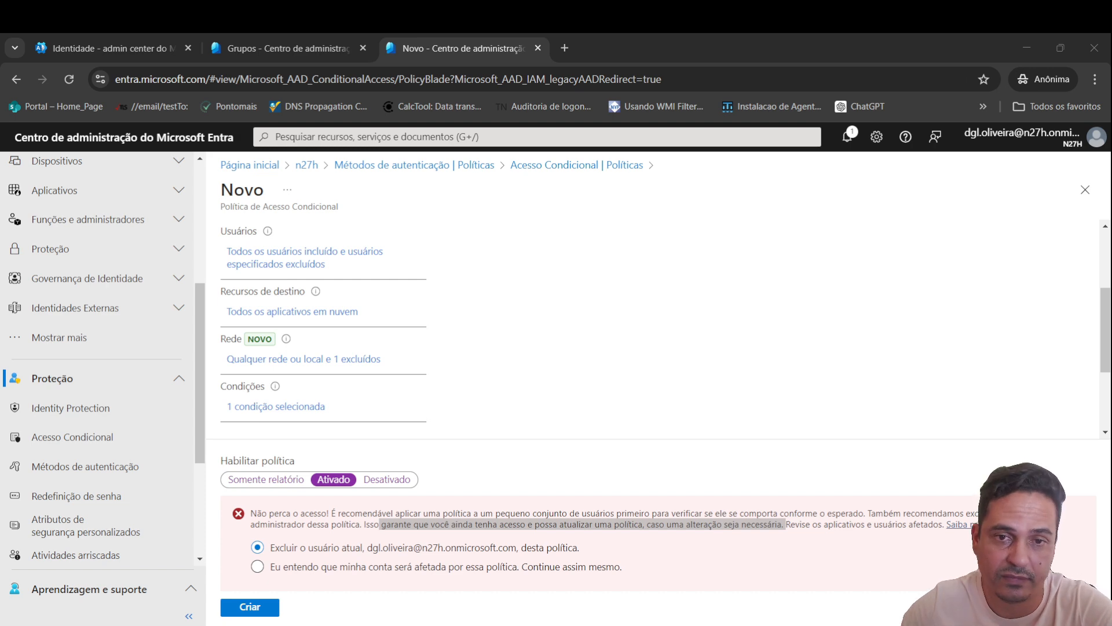
Step: Open the tenant's Propriedades in the other Entra browser tab and check its Padrões de segurança setting
click(284, 48)
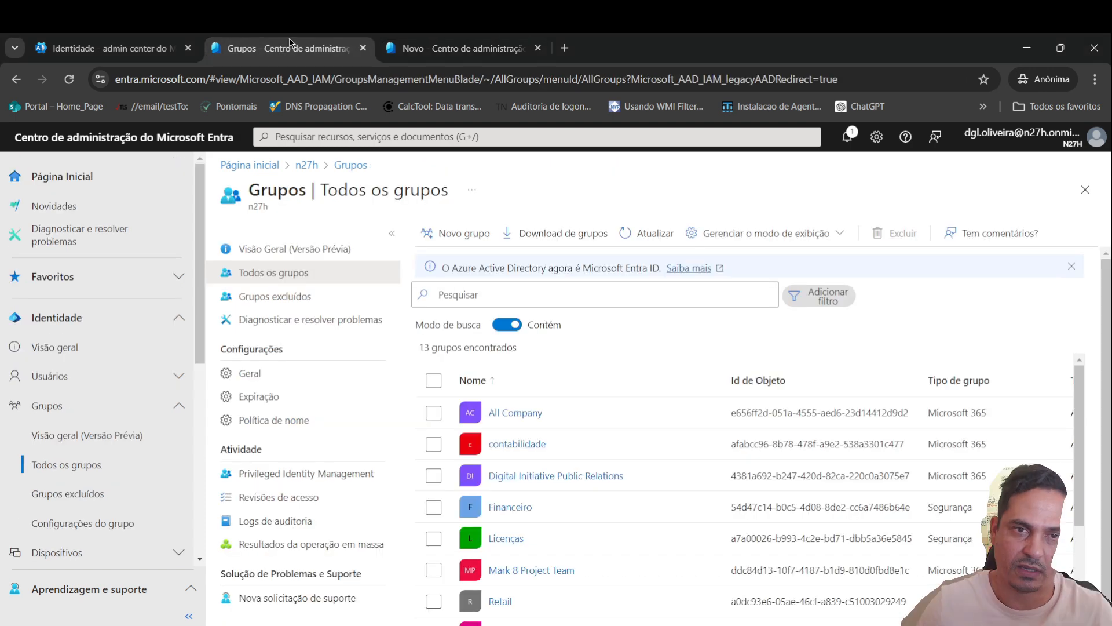
click(73, 348)
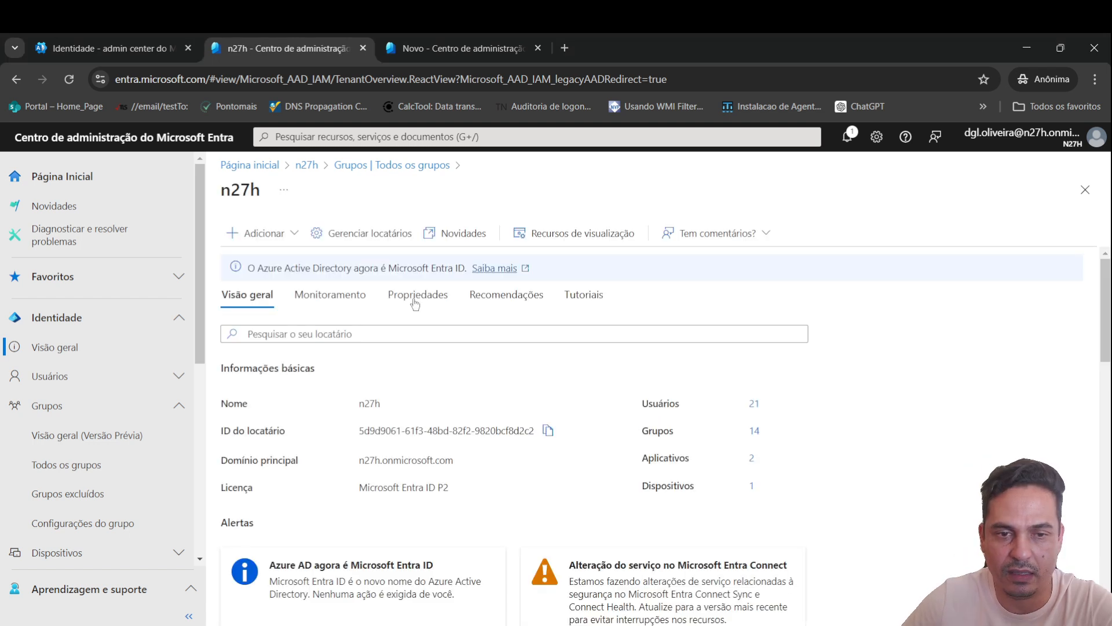
click(416, 301)
scroll(360, 514, down, 4)
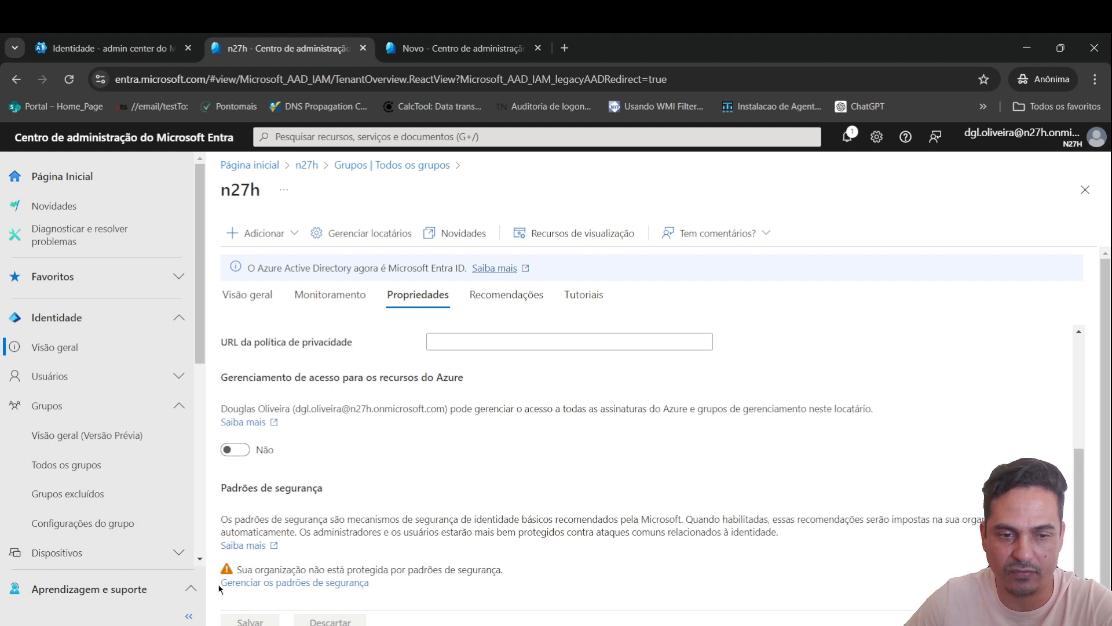
drag(220, 582, 390, 585)
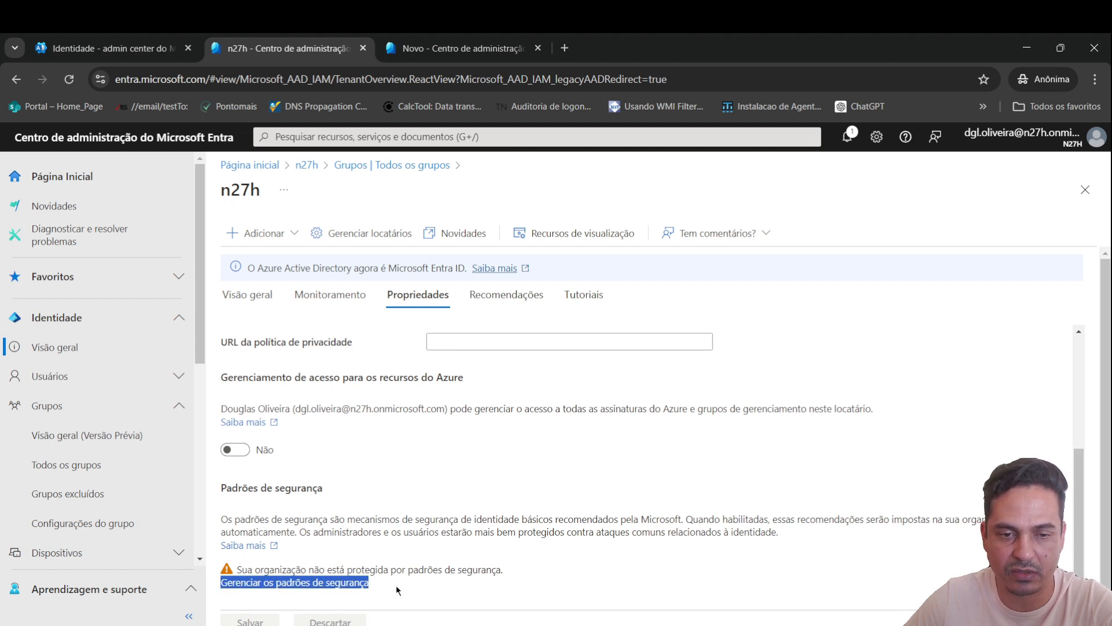
click(359, 582)
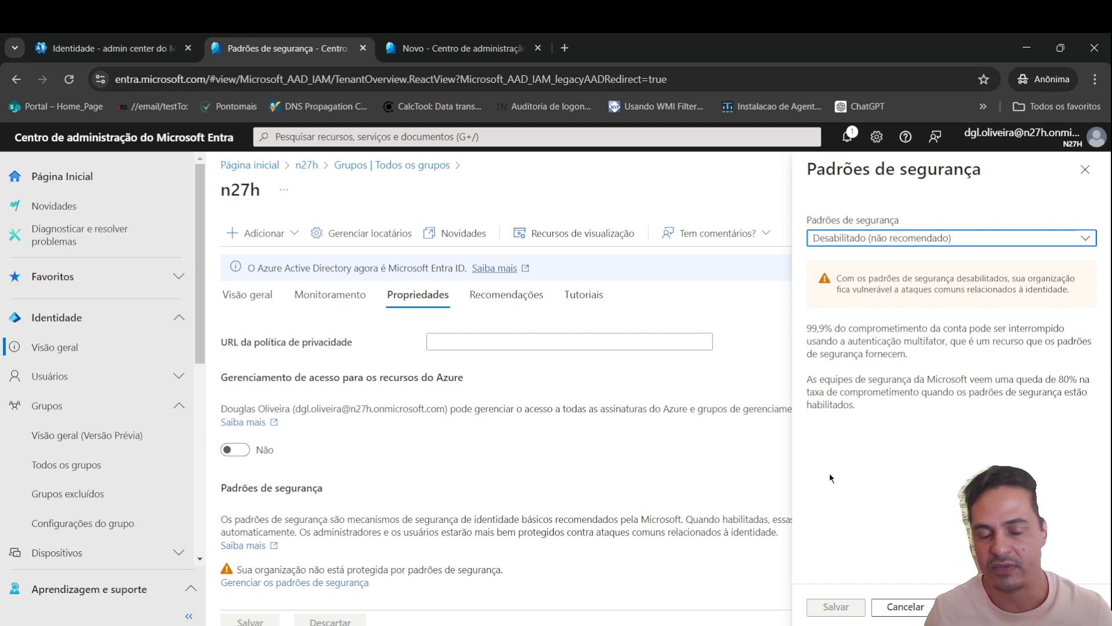
Step: Return to the new Conditional Access policy and create it, keeping the current user excluded
click(475, 51)
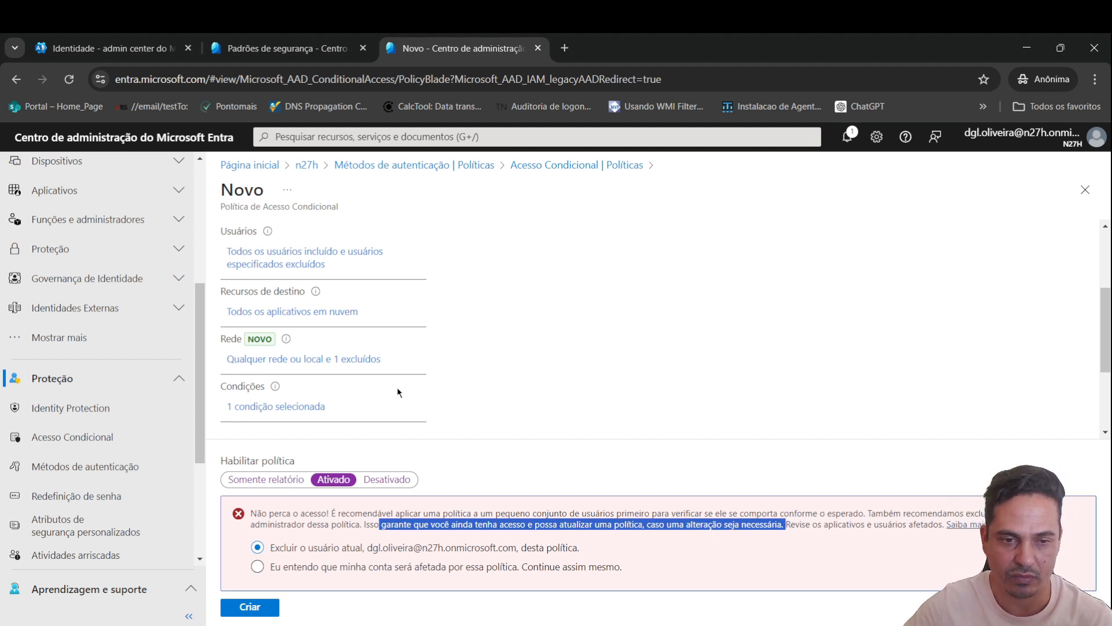
scroll(398, 387, down, 2)
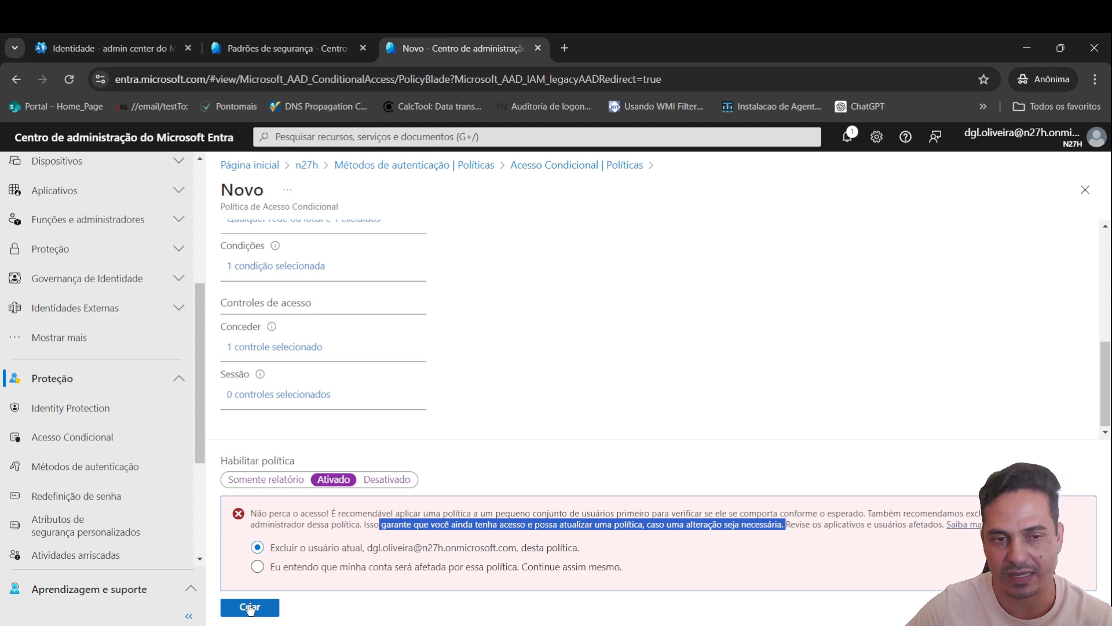
click(250, 607)
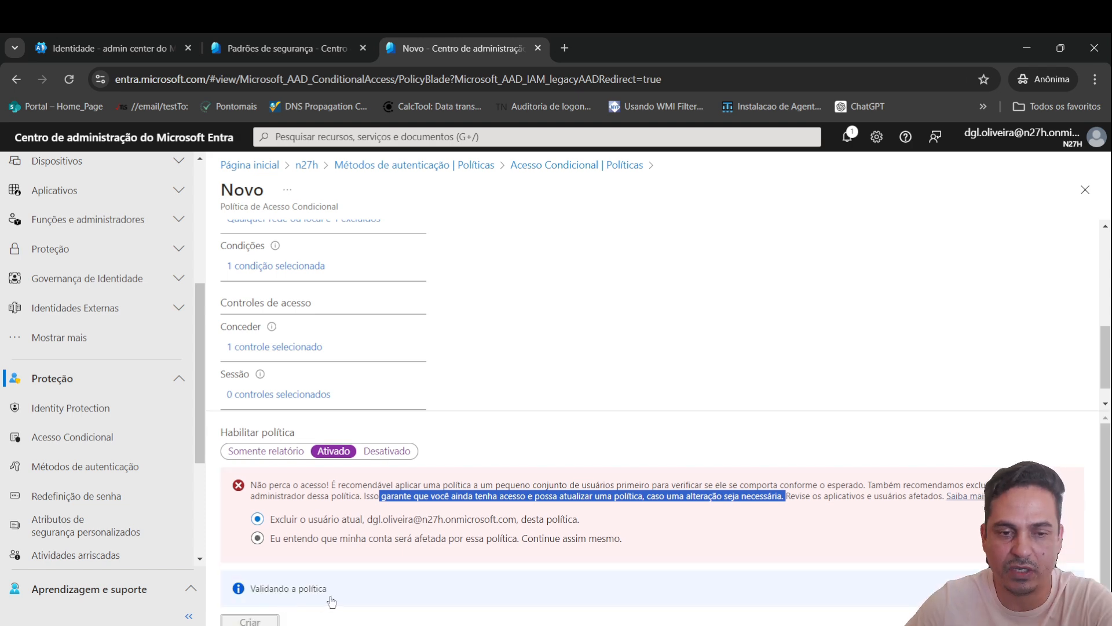